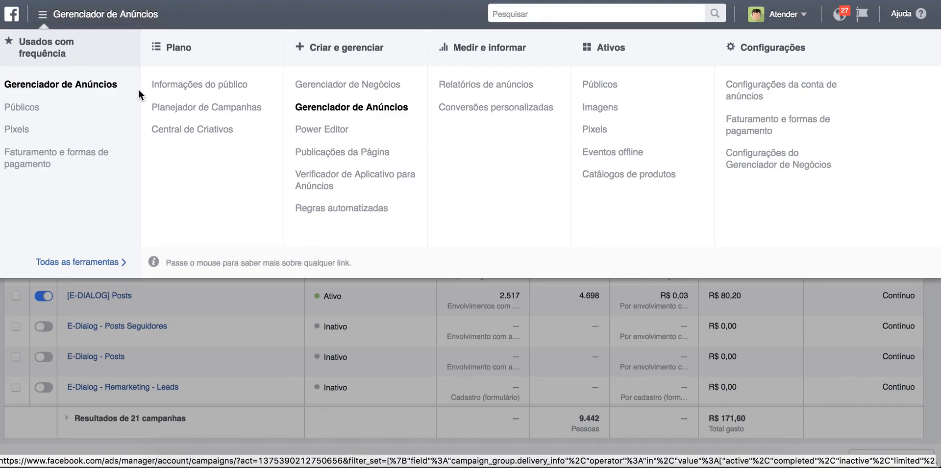
Open the ad account's Públicos page and start creating a Público Personalizado
left_click(601, 89)
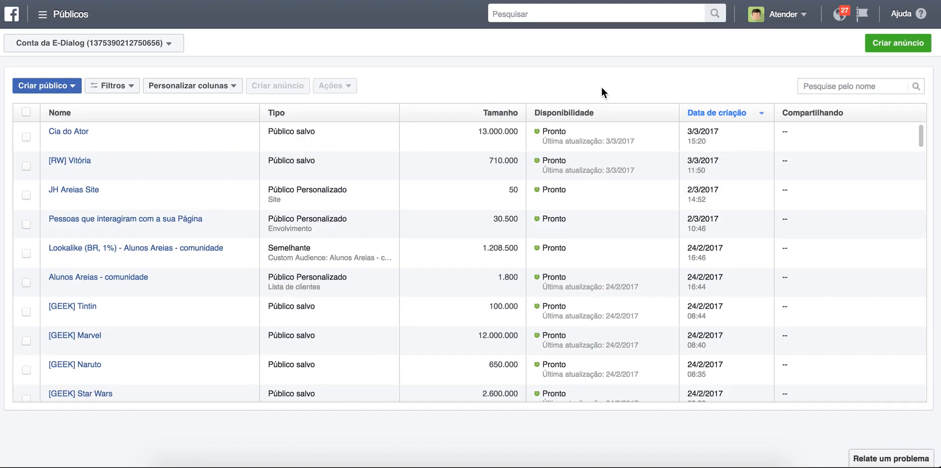
left_click(54, 88)
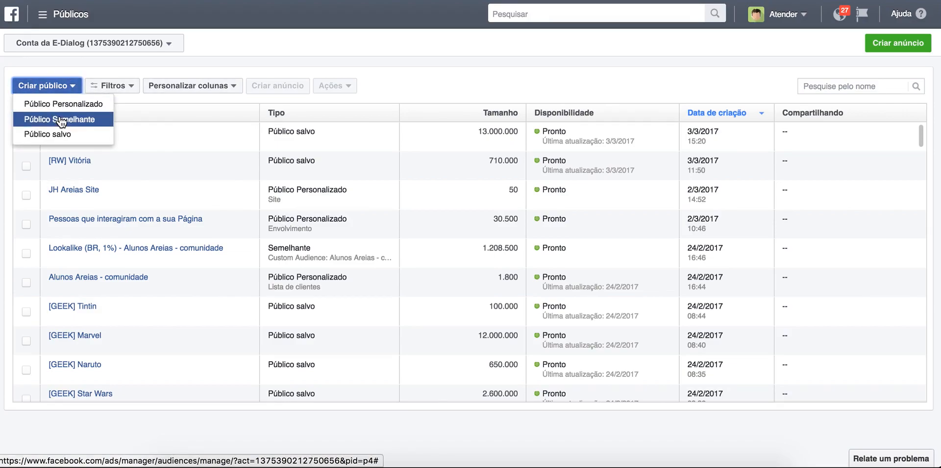
left_click(62, 105)
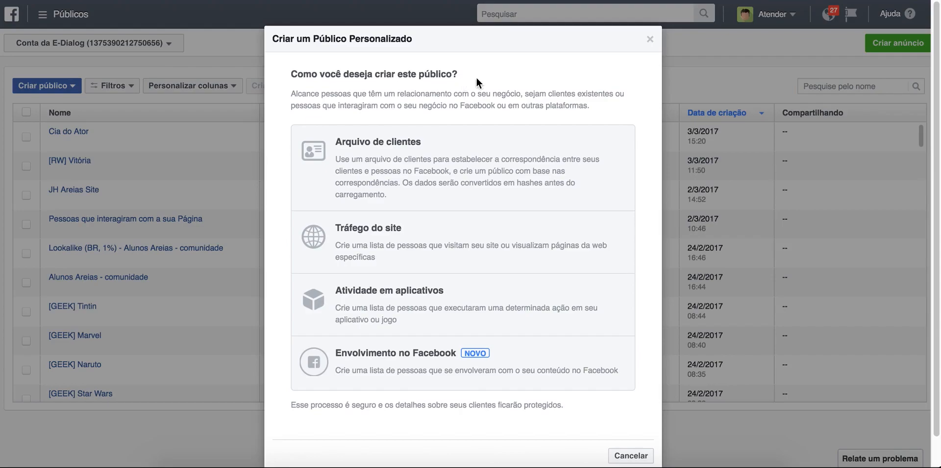
Examine the identifiers and upload options for a customer-file audience, and return to the choice of audience source
left_click(489, 177)
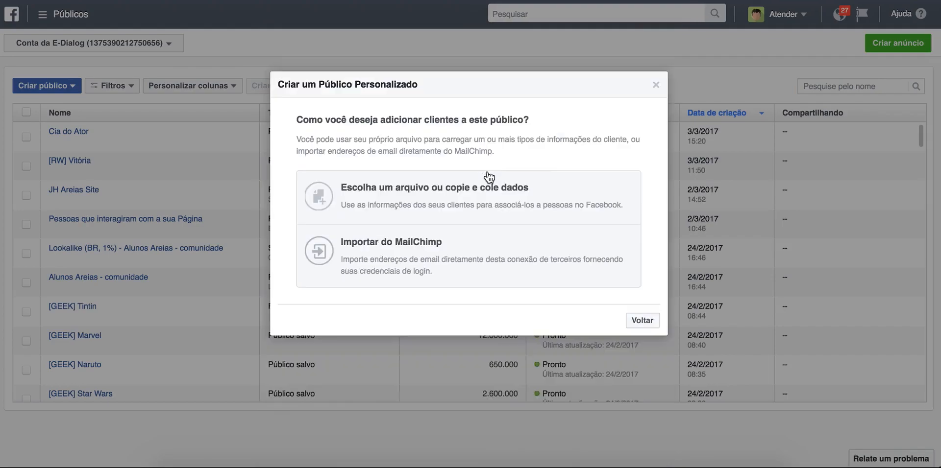
left_click(458, 218)
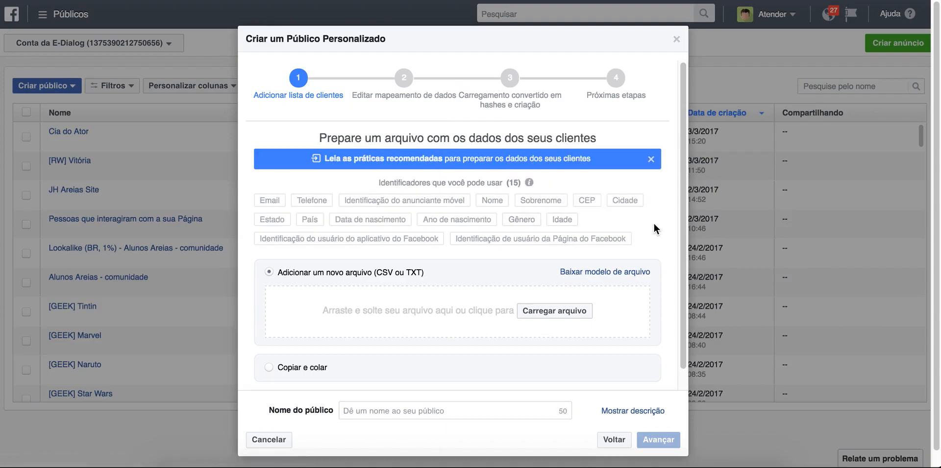
scroll(654, 222, "down", 2)
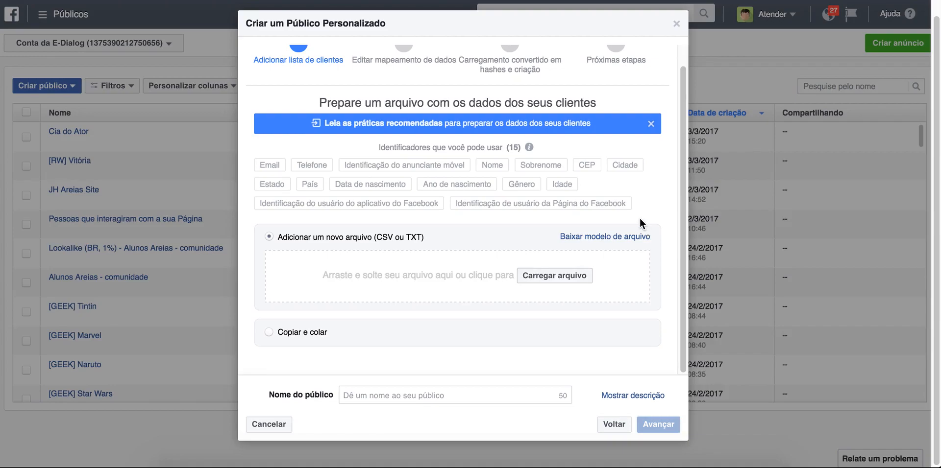
mouse_move(606, 205)
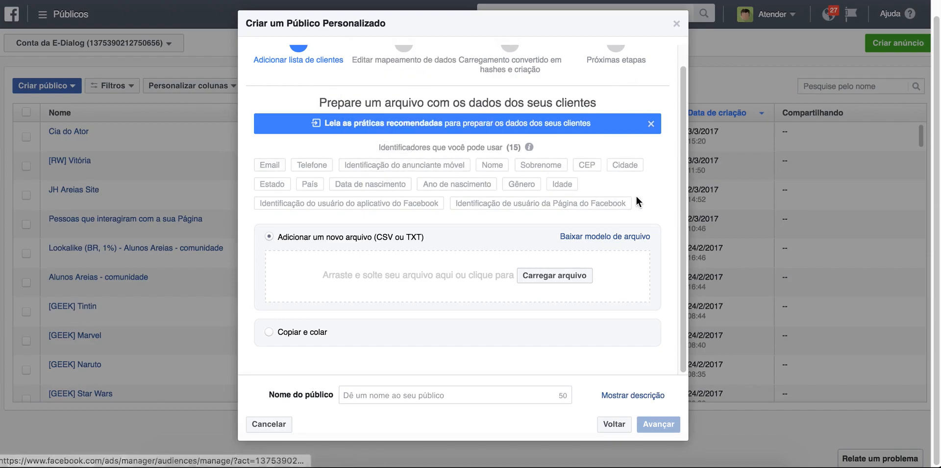
left_click(614, 424)
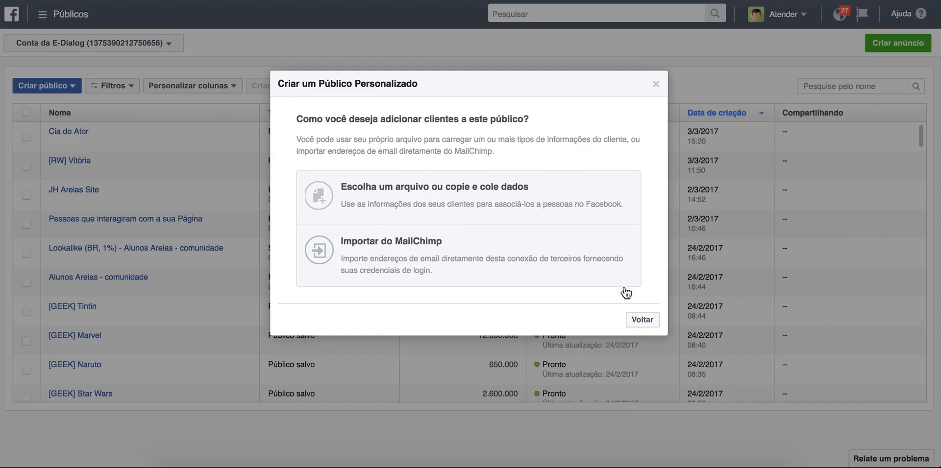
left_click(649, 321)
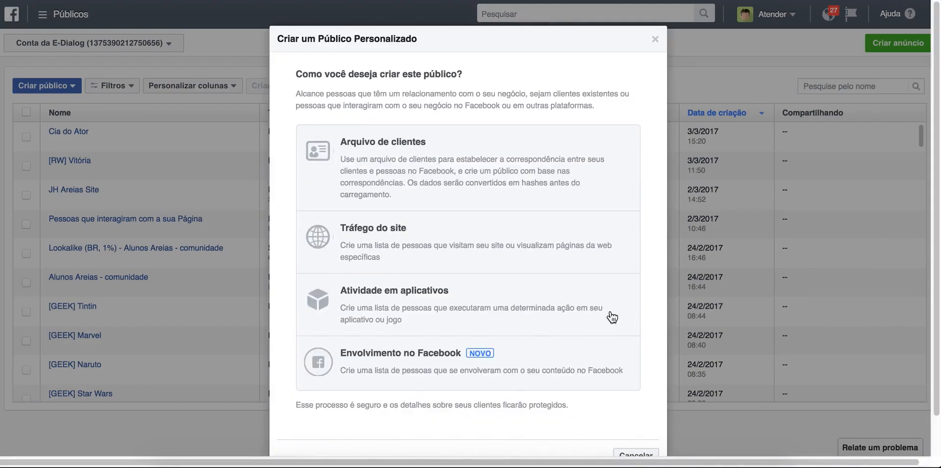
left_click(473, 243)
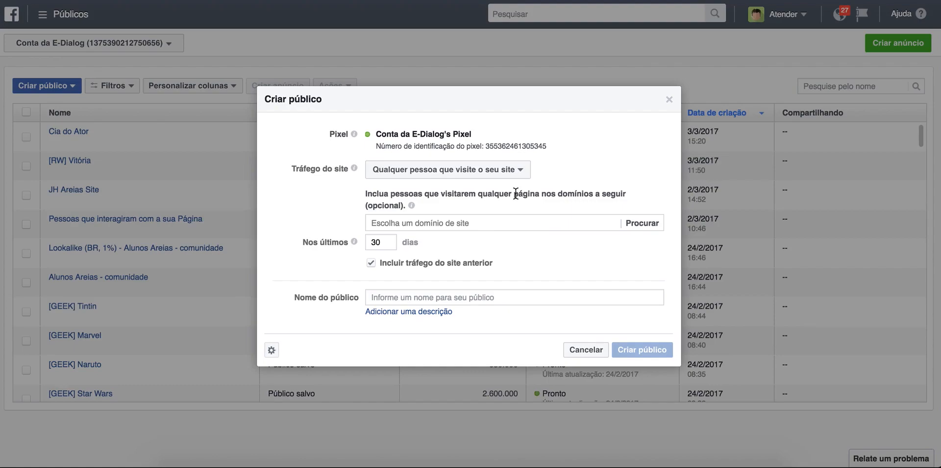
left_click(424, 224)
type("www.edialog.com.br")
left_click(430, 245)
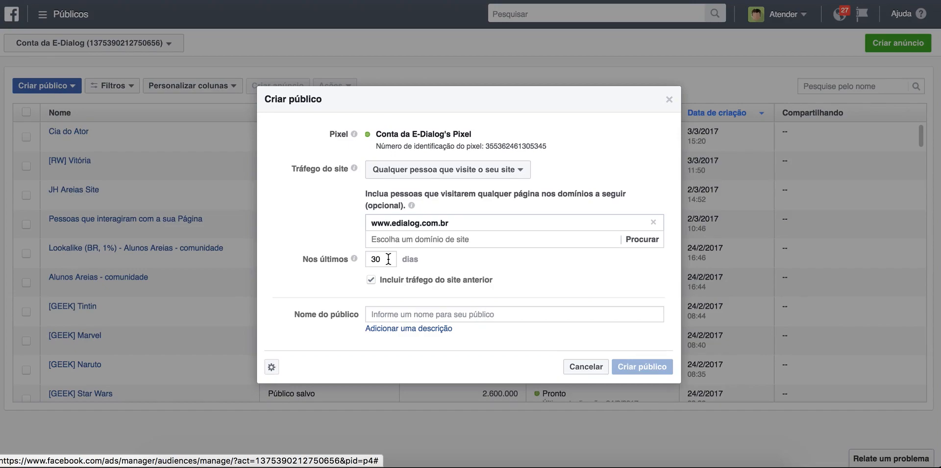
left_click(488, 314)
type("E-Dialog visitantes do site")
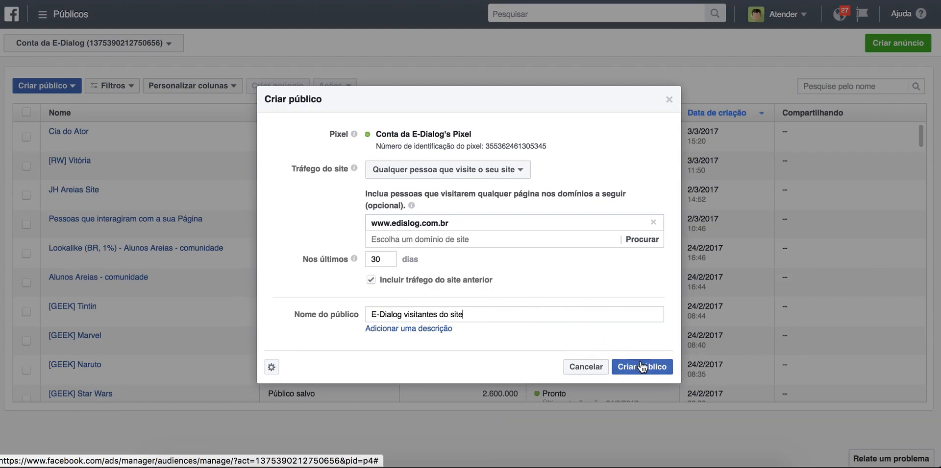
left_click(603, 371)
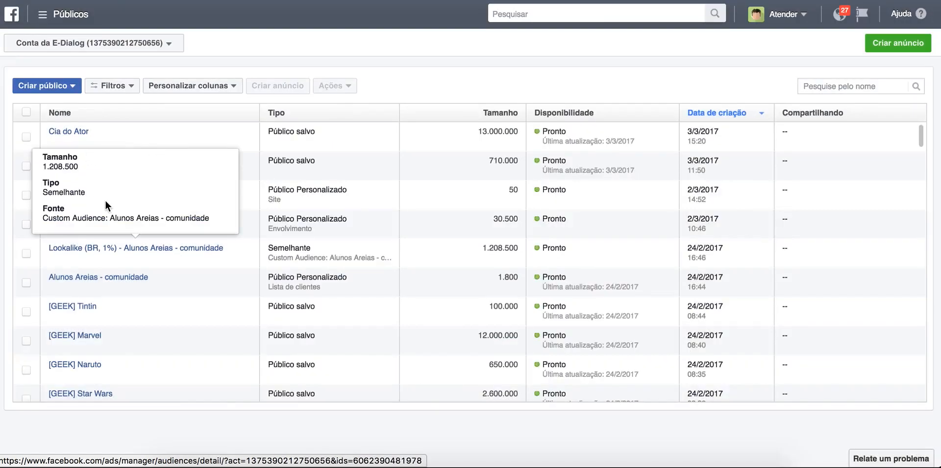
Search the audiences for "e-dialog" and start an ad from "Visitantes Site E-dialog que nao viram anuncio do Instagram"
left_click(803, 88)
type("e-dialog")
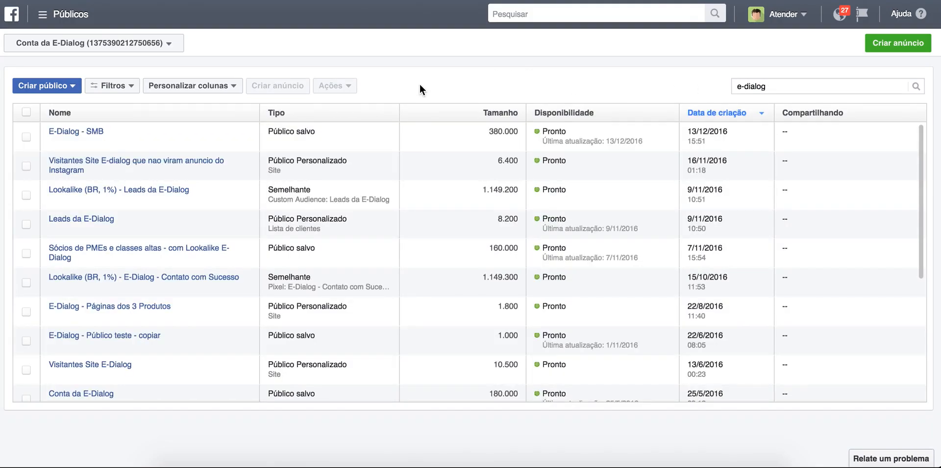
mouse_move(157, 166)
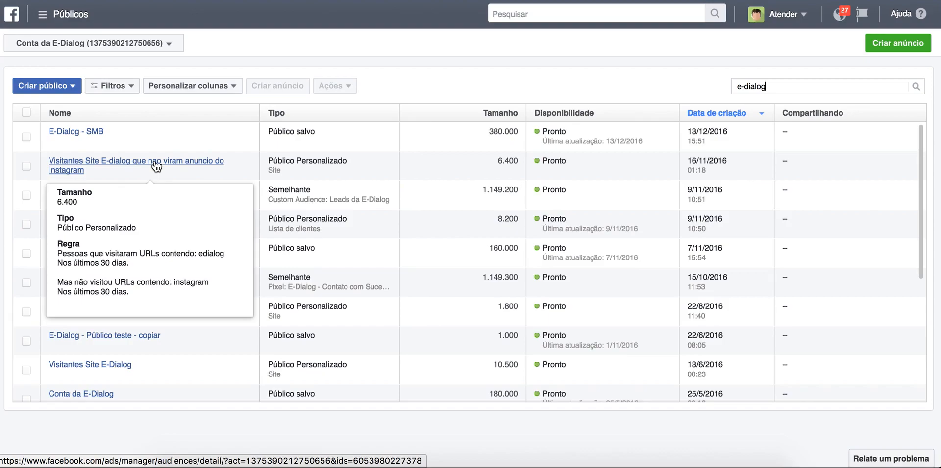
left_click(27, 166)
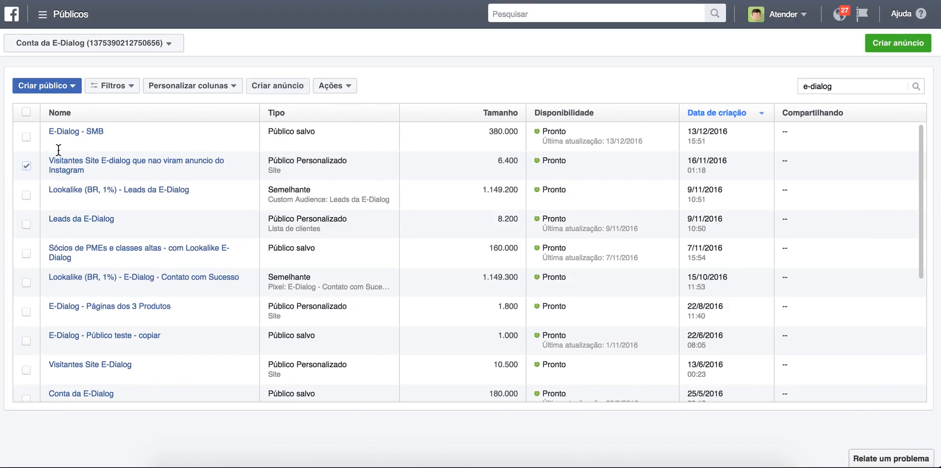
left_click(294, 86)
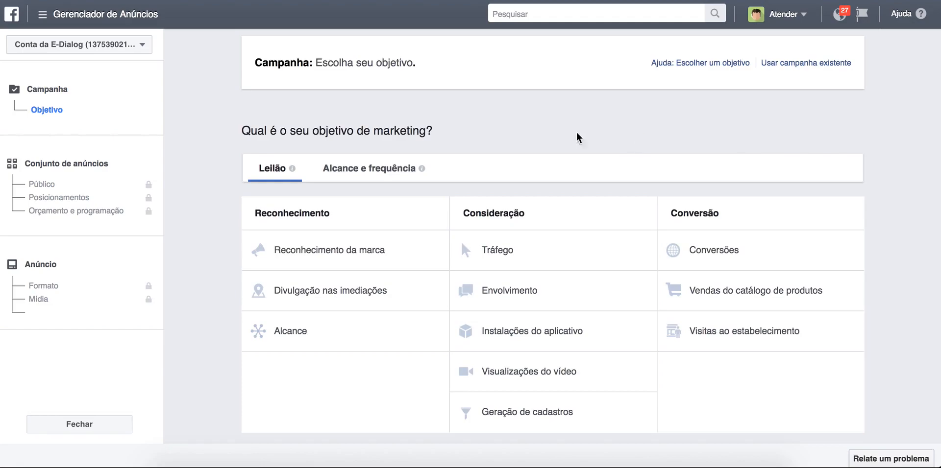
Set the campaign objective to Envolvimento with Envolvimento com a publicação, and continue to the ad set
mouse_move(389, 250)
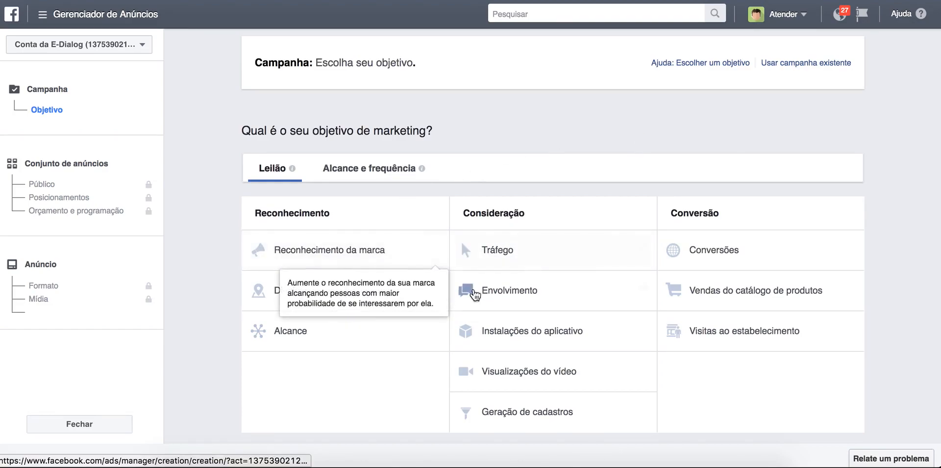
left_click(519, 293)
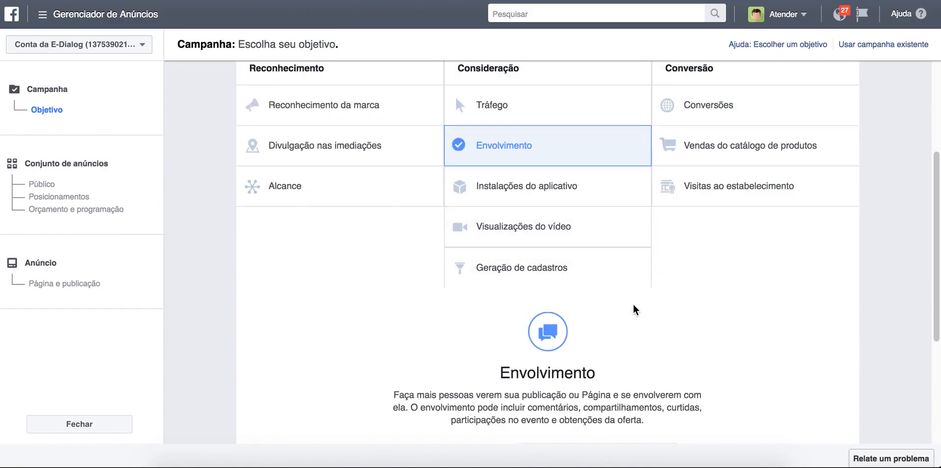
scroll(633, 309, "down", 3)
left_click(574, 399)
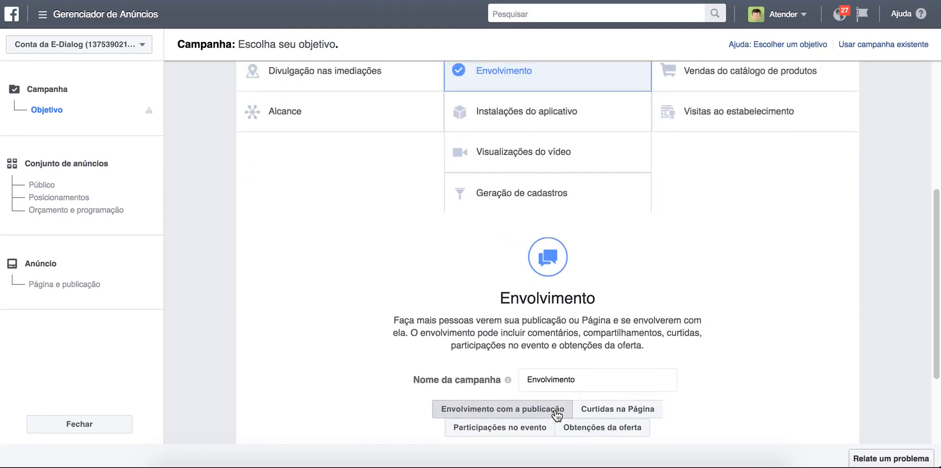
scroll(639, 410, "down", 5)
left_click(560, 346)
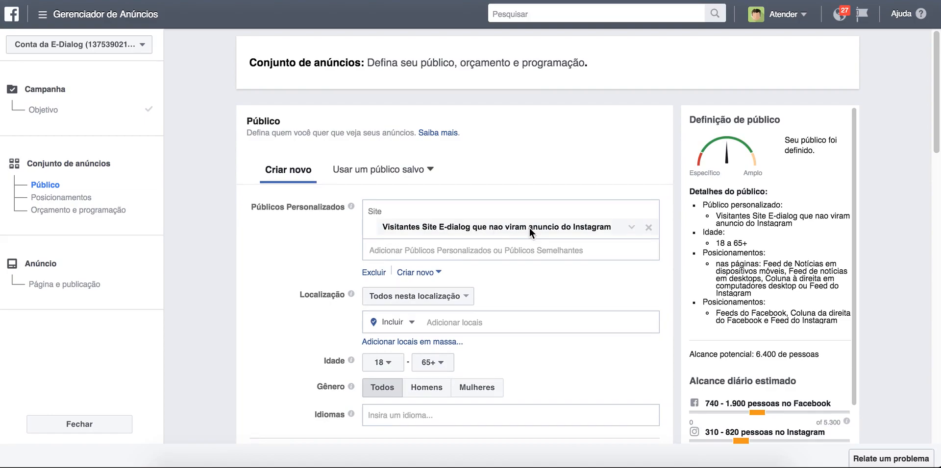
Replace the ad set's custom audience with "Visitantes Site E-Dialog"
left_click(648, 227)
left_click(469, 211)
type("e-dialog")
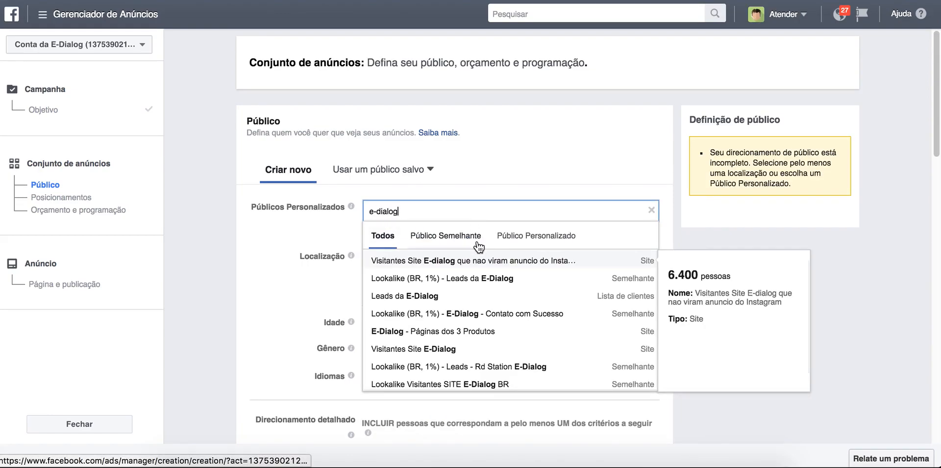
left_click(462, 349)
left_click(273, 249)
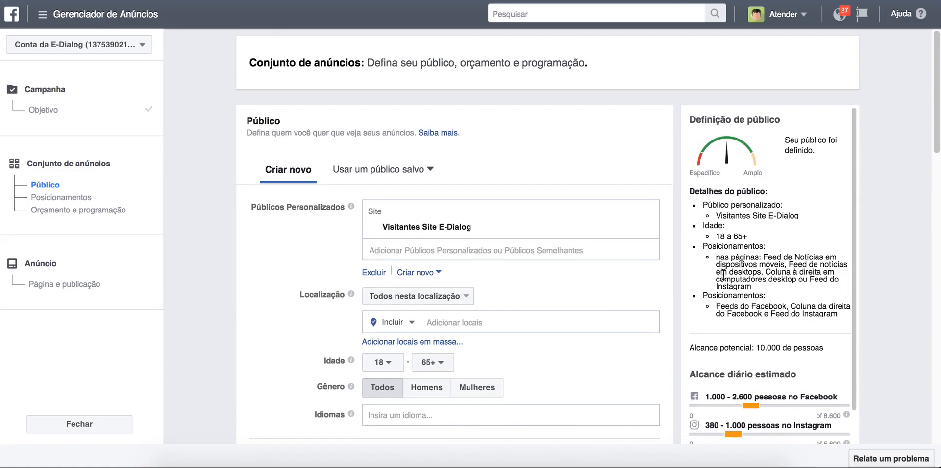
Examine the ad set's estimated reach, the other available custom audiences and the remaining targeting options
scroll(811, 320, "down", 1)
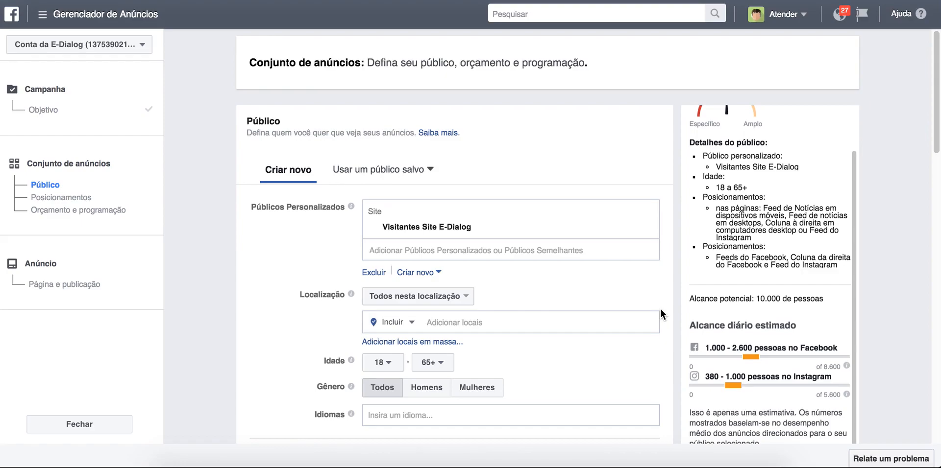
scroll(660, 307, "down", 1)
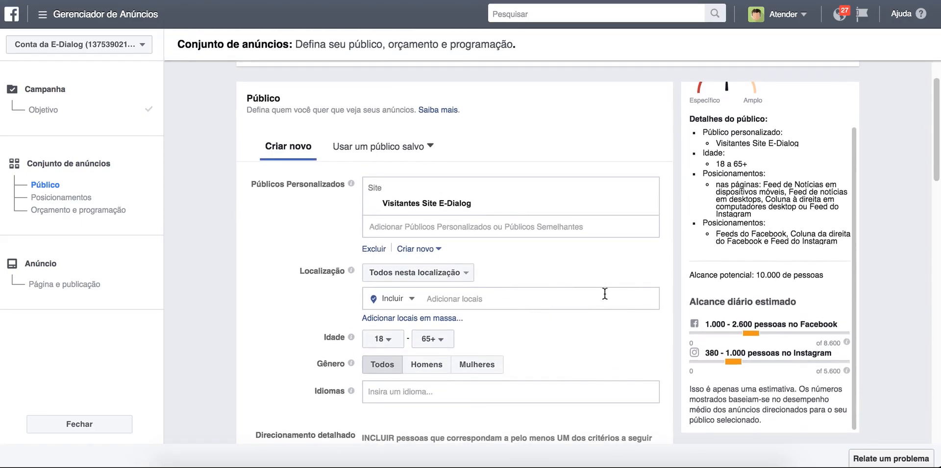
left_click(465, 228)
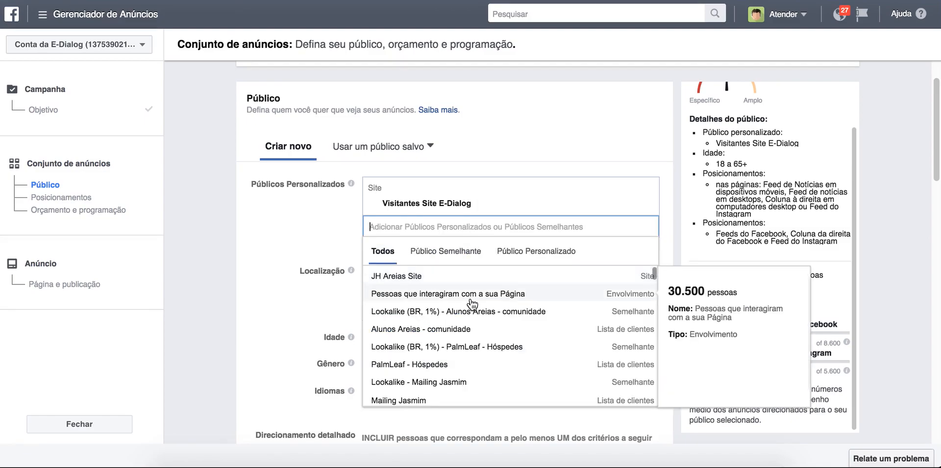
left_click(280, 268)
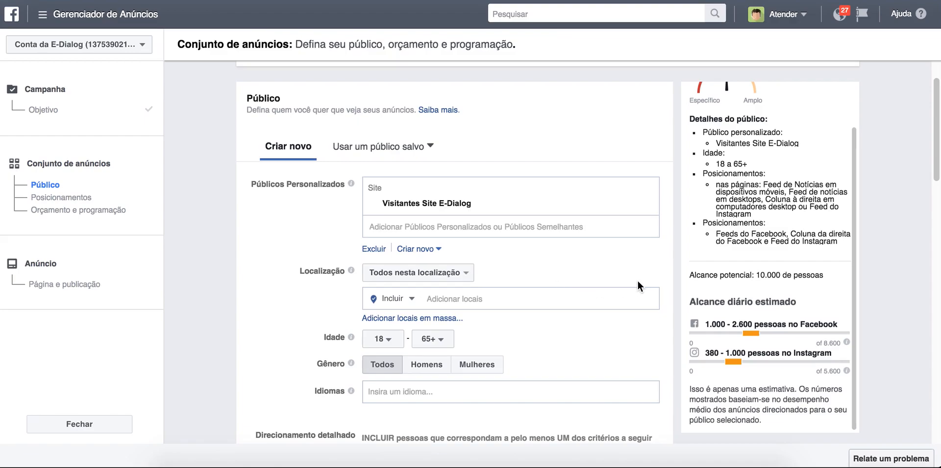
scroll(637, 280, "down", 4)
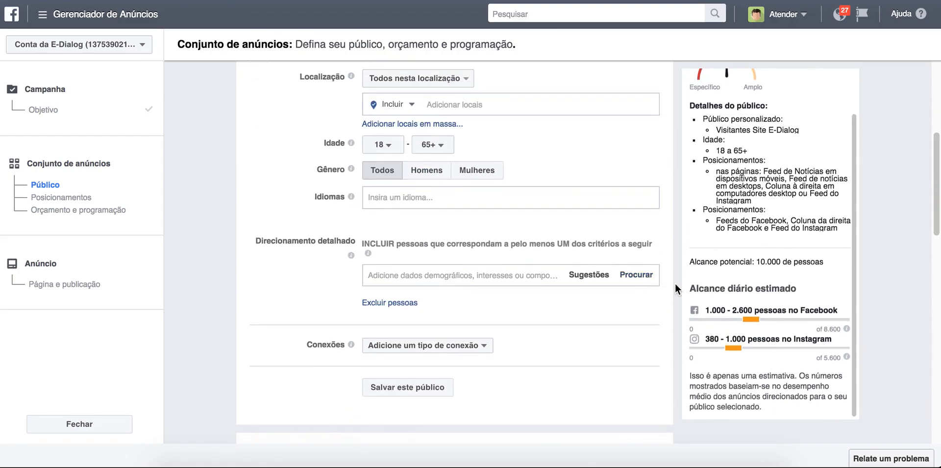
scroll(658, 286, "up", 5)
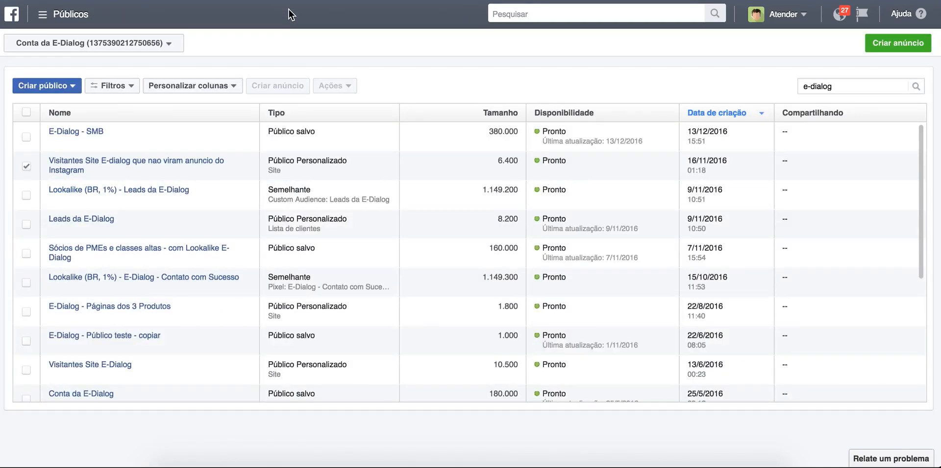
On the Públicos page, start a custom audience based on Facebook Página engagement and choose the E-Dialog Comunicação Digital page
left_click(65, 87)
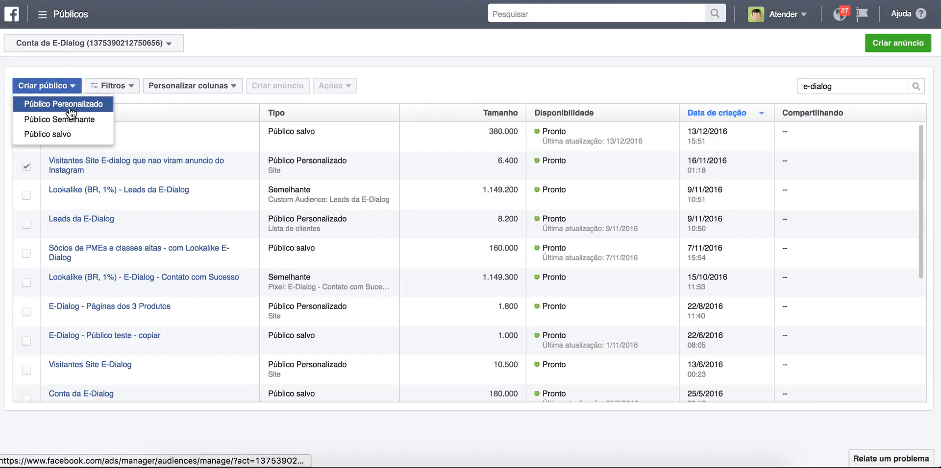
left_click(69, 105)
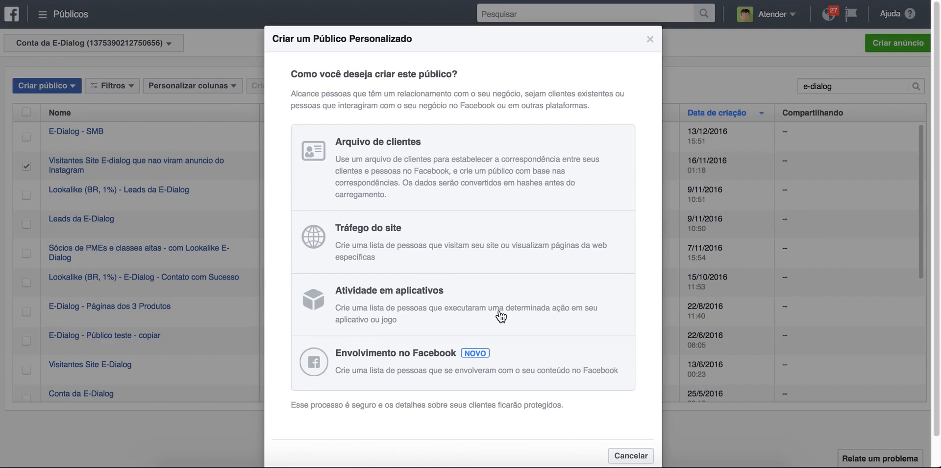
left_click(411, 366)
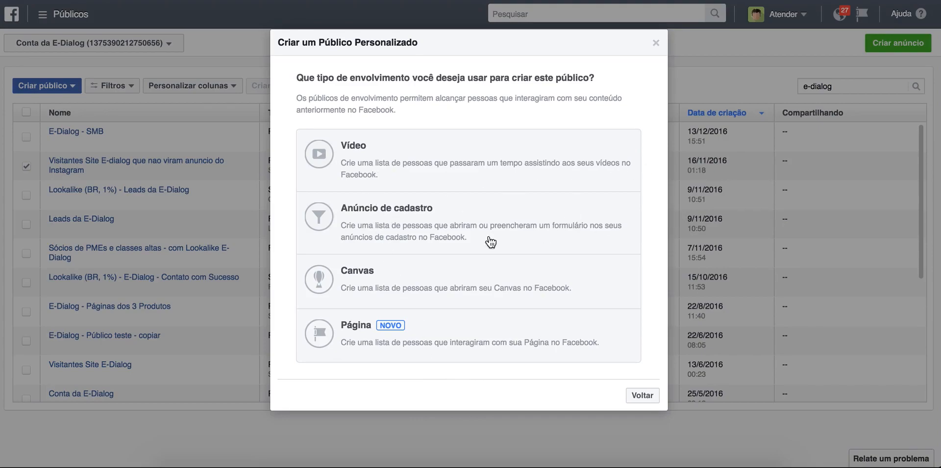
left_click(503, 349)
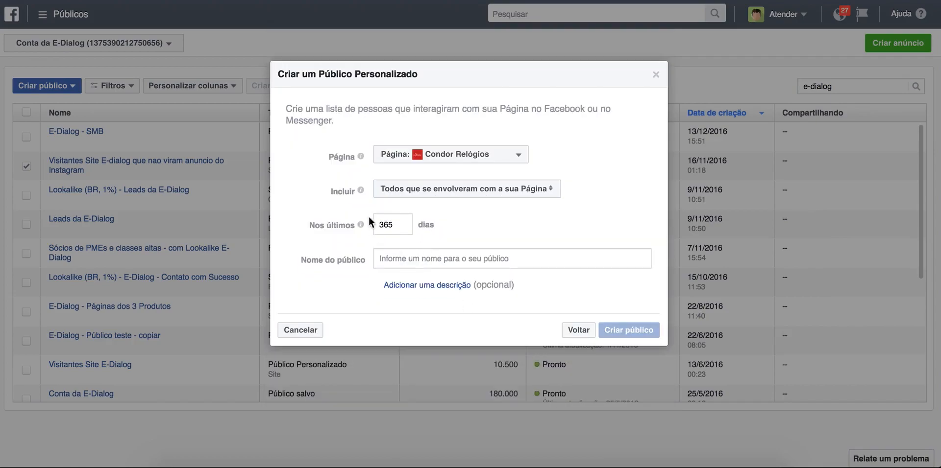
left_click(439, 169)
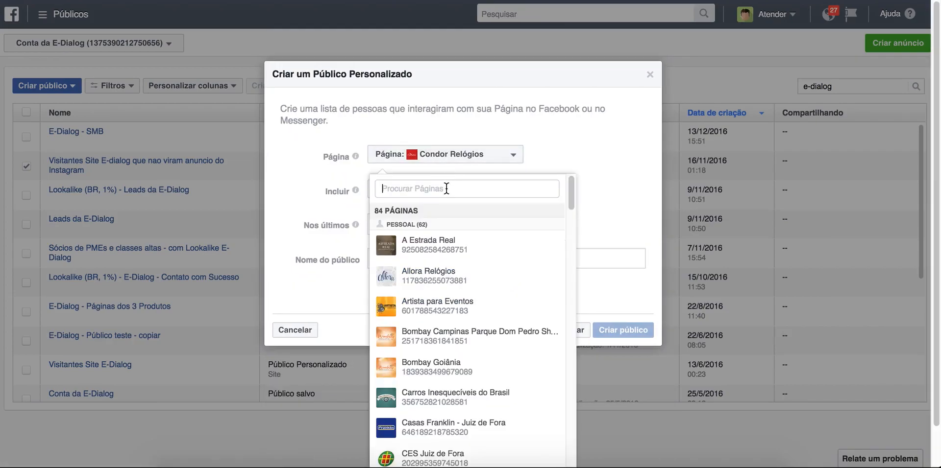
type("e-dial")
left_click(457, 244)
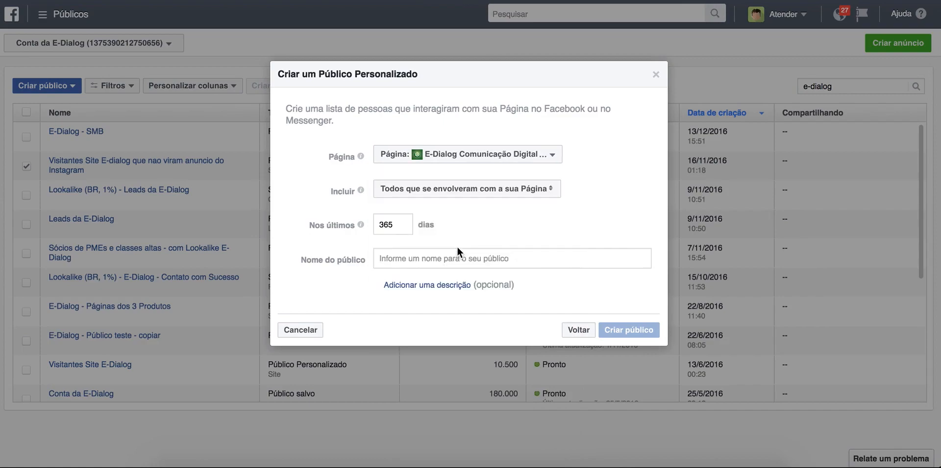
Keep the audience set to Todos que se envolveram com a sua Página and limit it to the last 30 days
left_click(515, 194)
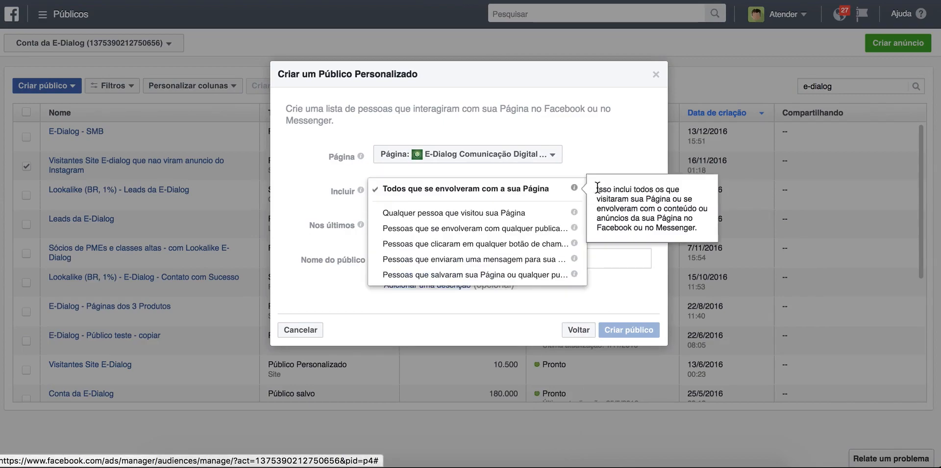
left_click(615, 163)
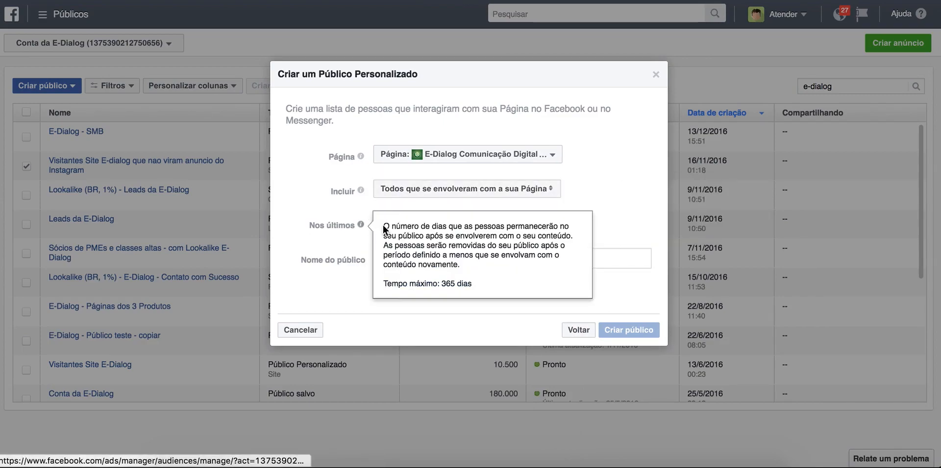
mouse_move(361, 191)
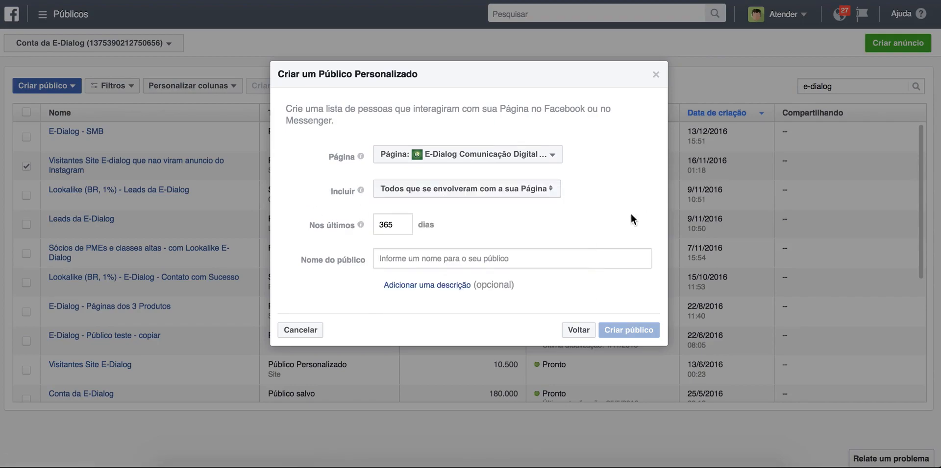
left_click(535, 195)
left_click(535, 195)
double_click(386, 225)
type("30")
Name the audience "Pessoas que se envolveram com página E-Dialog", create it and finish without any follow-up action
left_click(433, 253)
type("Pessoa")
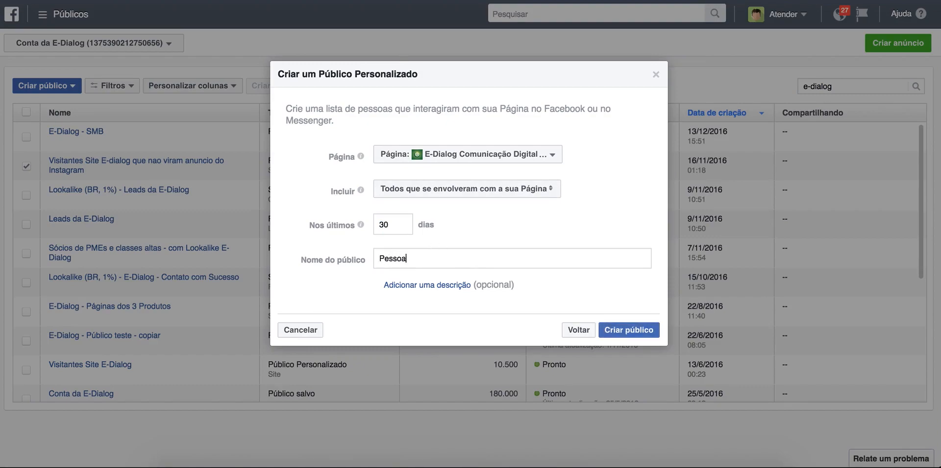
type("s que se envolveram com ")
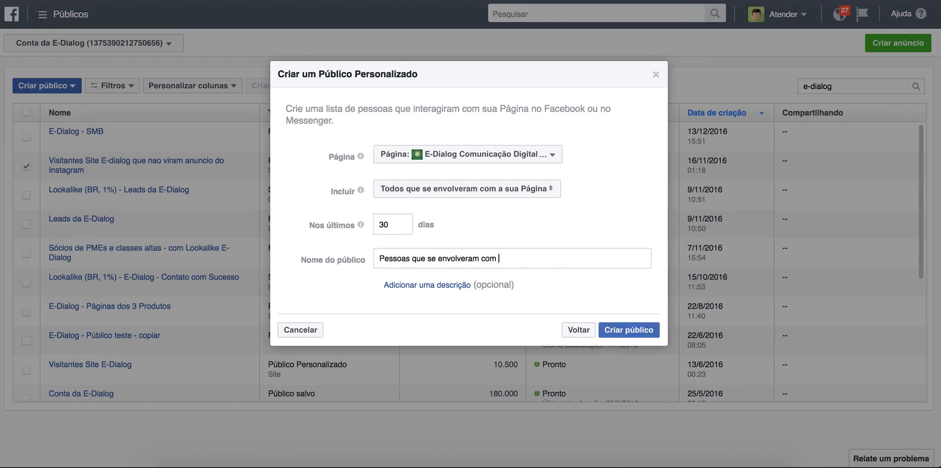
type("página E-Dialog")
left_click(645, 333)
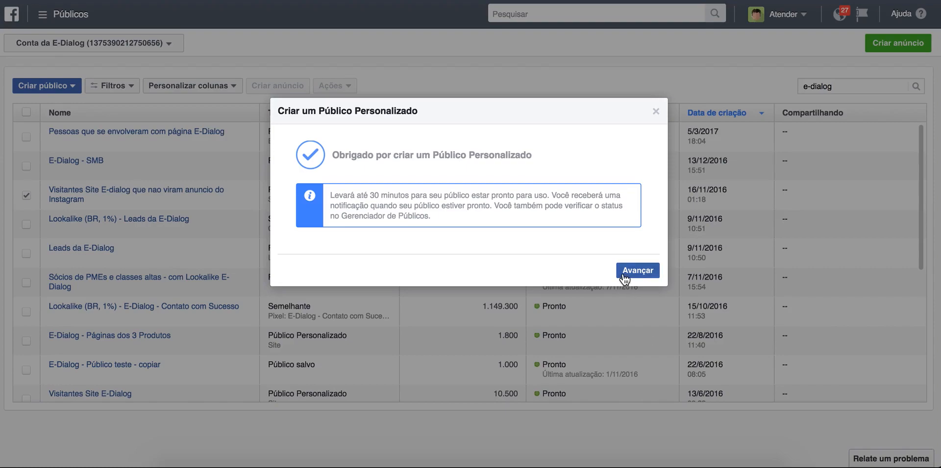
left_click(626, 273)
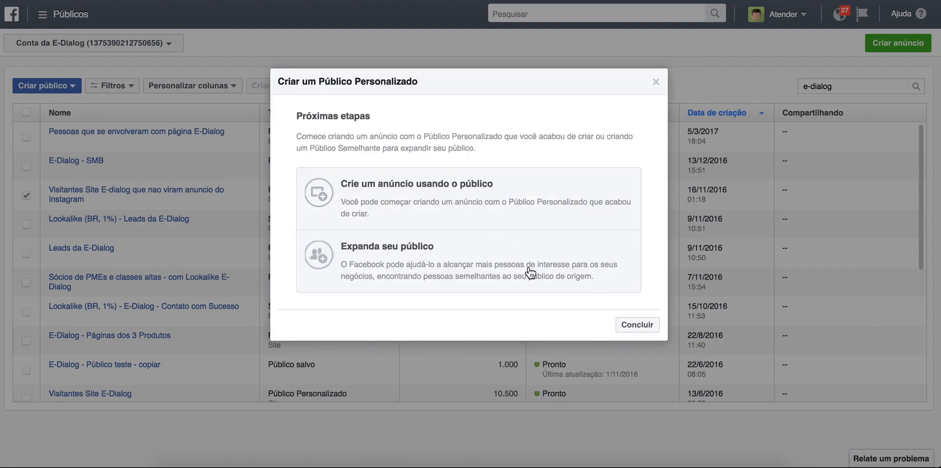
left_click(629, 328)
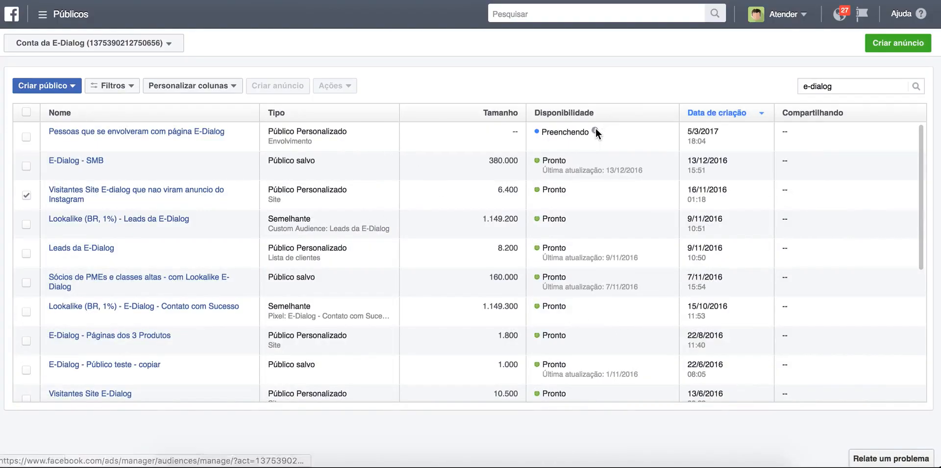
Deselect the checked audience and start a Público Semelhante with "Visitantes Site E-Dialog" as its source
left_click(26, 195)
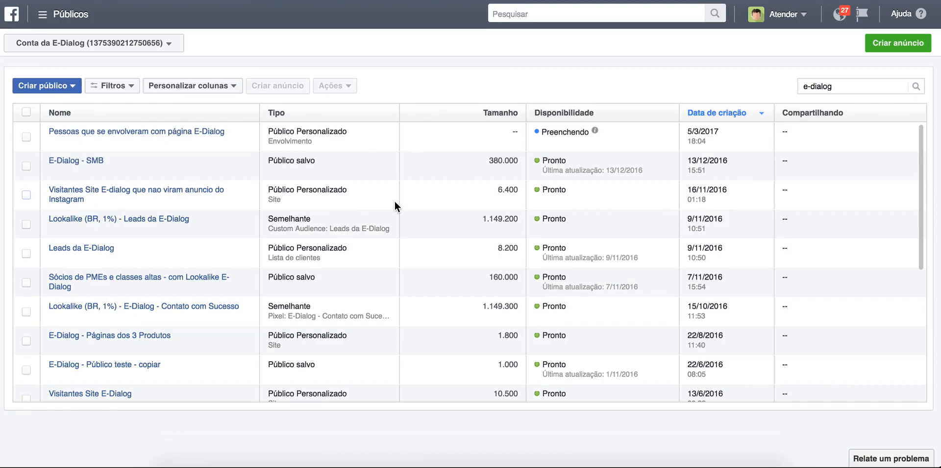
mouse_move(97, 97)
left_click(26, 86)
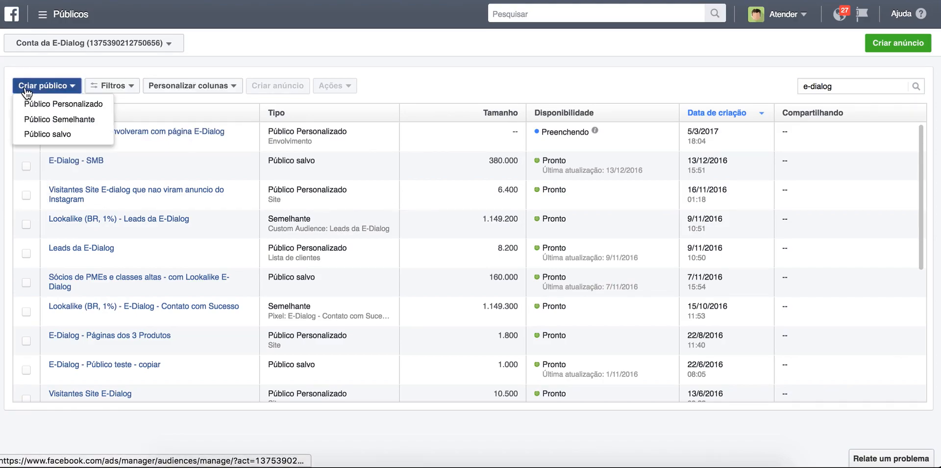
left_click(59, 120)
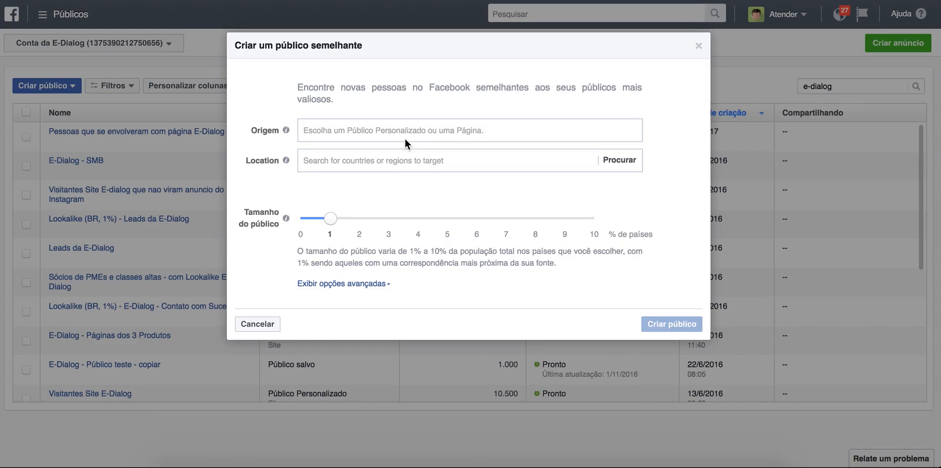
left_click(424, 128)
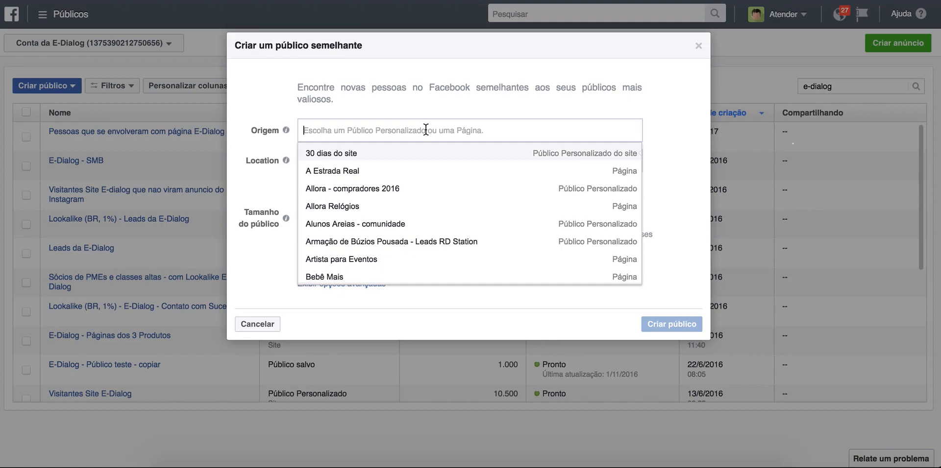
type("e-di")
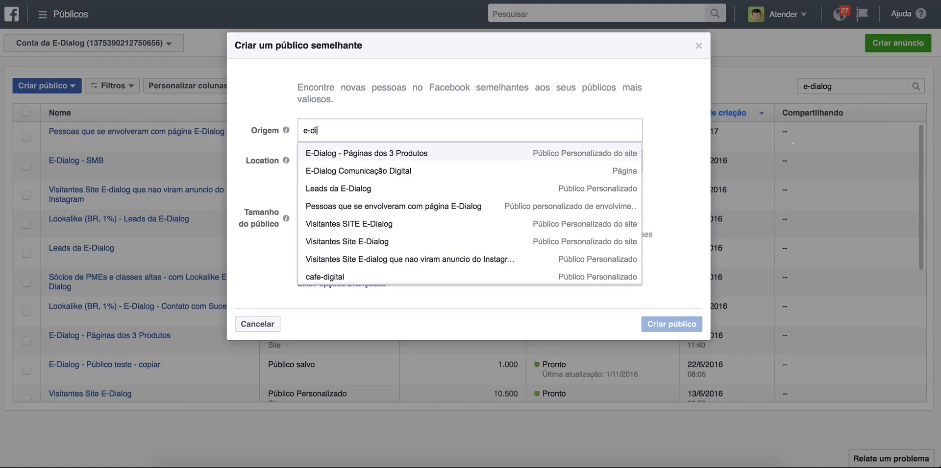
left_click(401, 242)
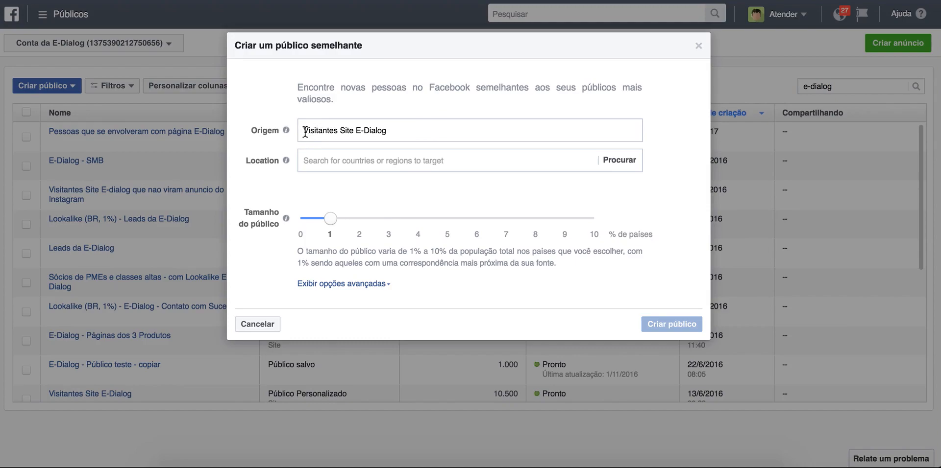
Set the lookalike audience's location to Brasil
left_click(399, 158)
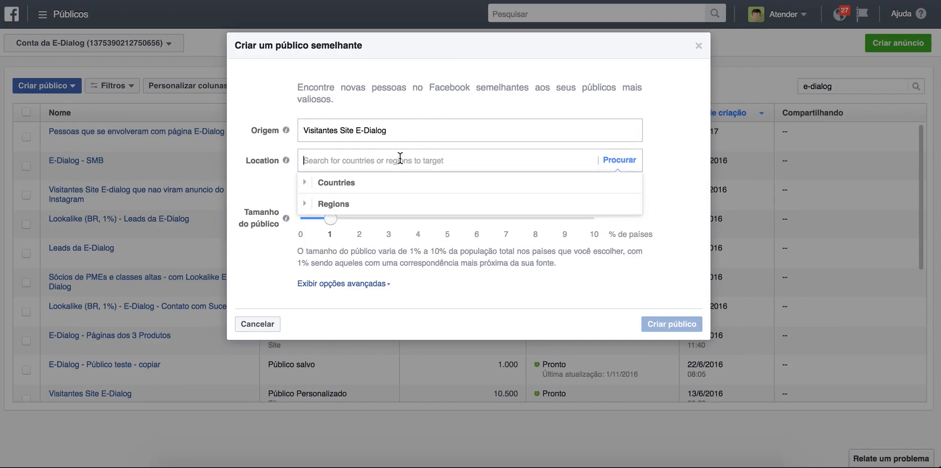
type("braz")
key("BackSpace")
left_click(363, 177)
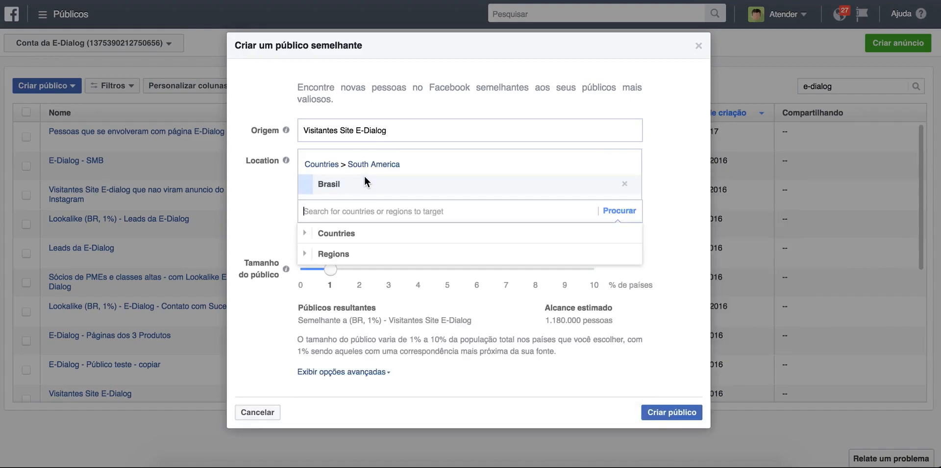
left_click(267, 187)
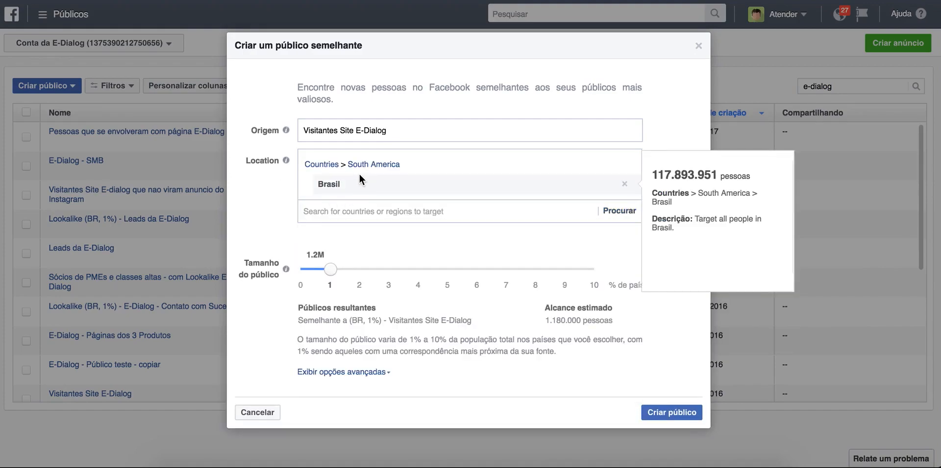
mouse_move(329, 186)
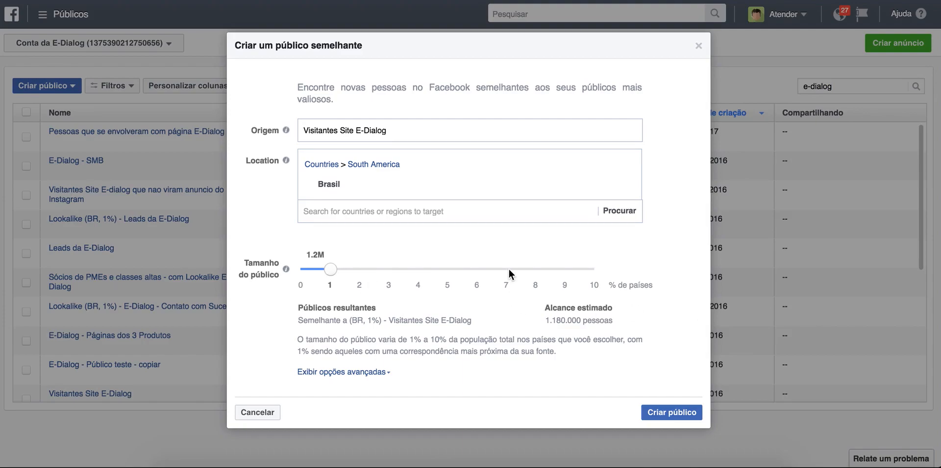
Show the lookalike audience's advanced options and set the number of audiences to 1
left_click(369, 372)
scroll(529, 346, "down", 3)
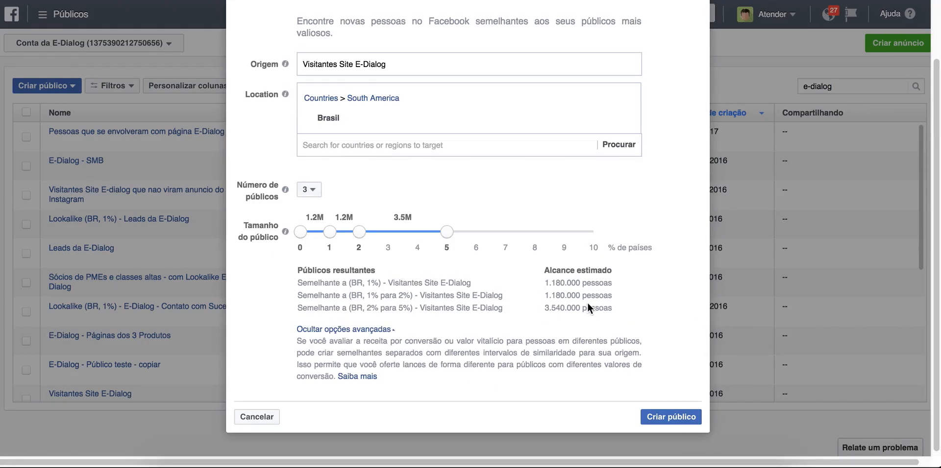
scroll(587, 303, "up", 3)
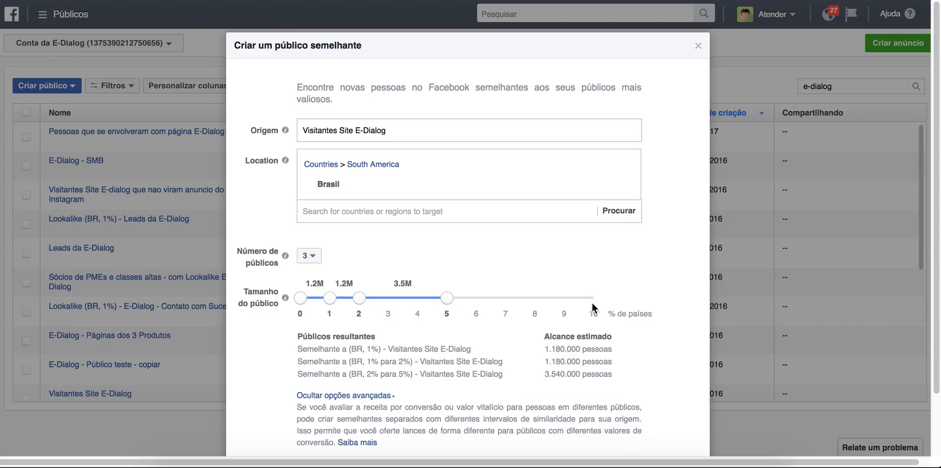
scroll(651, 301, "down", 1)
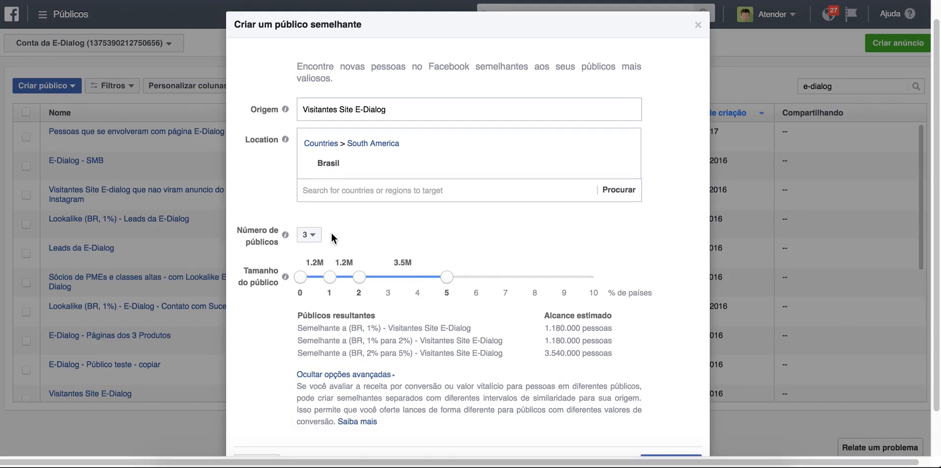
left_click(313, 234)
left_click(315, 250)
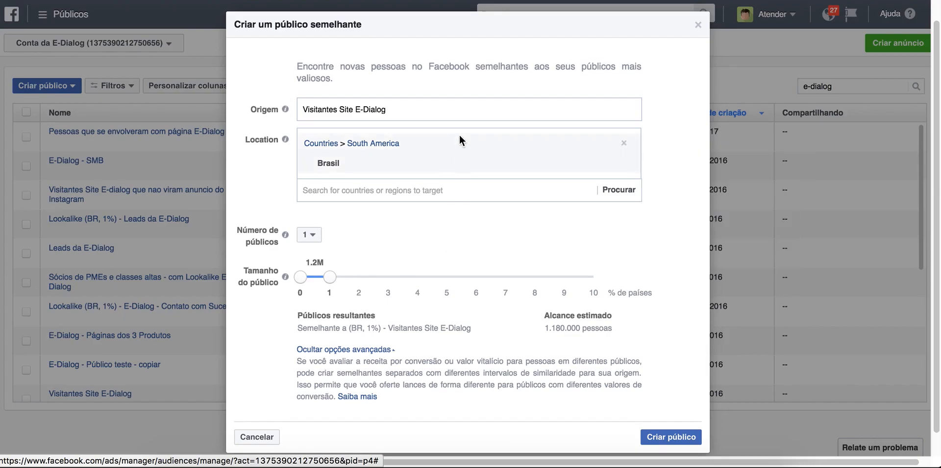
Replace the lookalike audience's source with the E-Dialog Comunicação Digital page
left_click(464, 109)
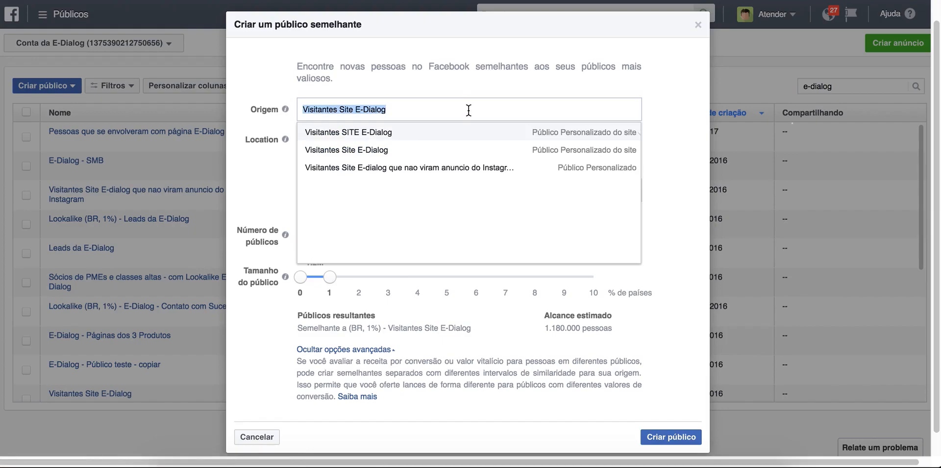
key("BackSpace")
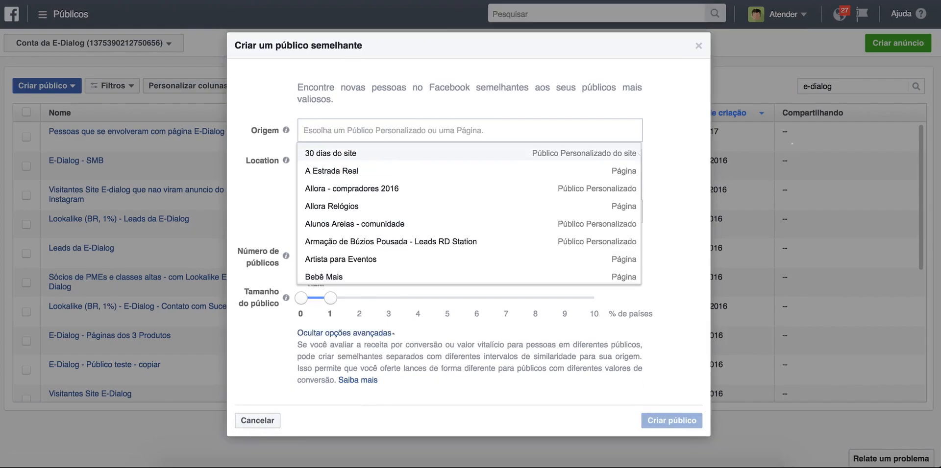
scroll(554, 167, "down", 15)
scroll(552, 177, "down", 10)
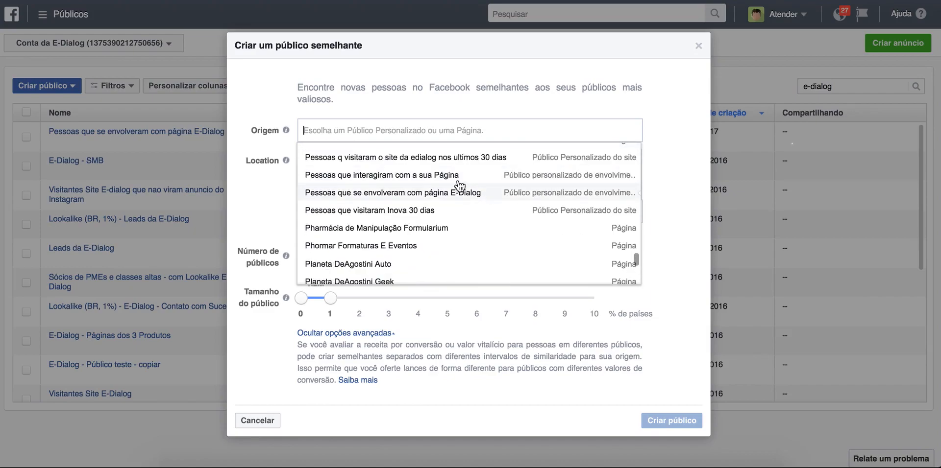
scroll(479, 189, "up", 2)
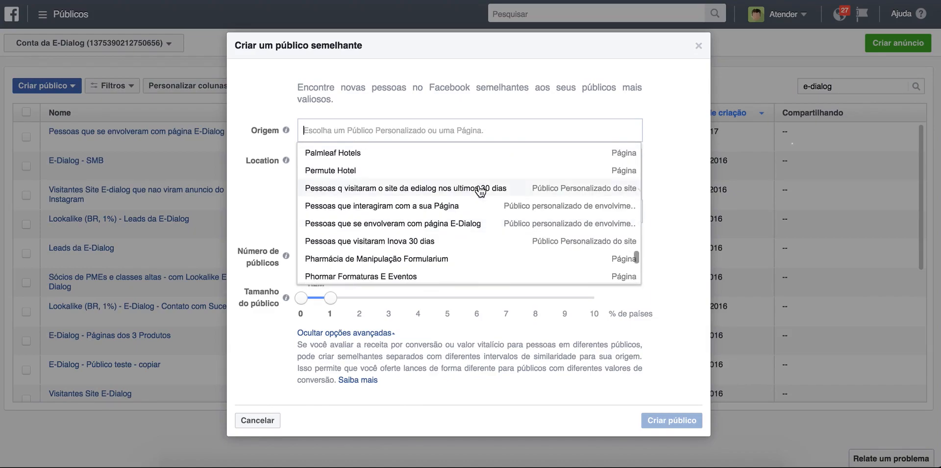
scroll(480, 190, "up", 1)
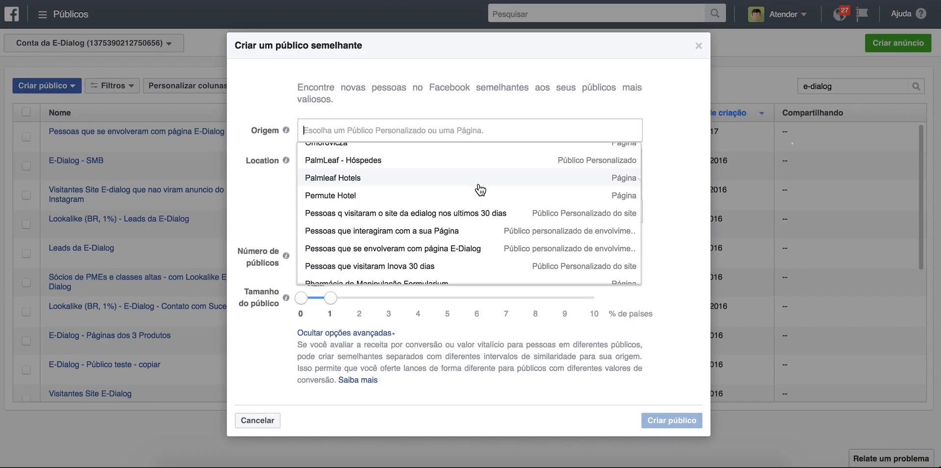
scroll(480, 190, "up", 15)
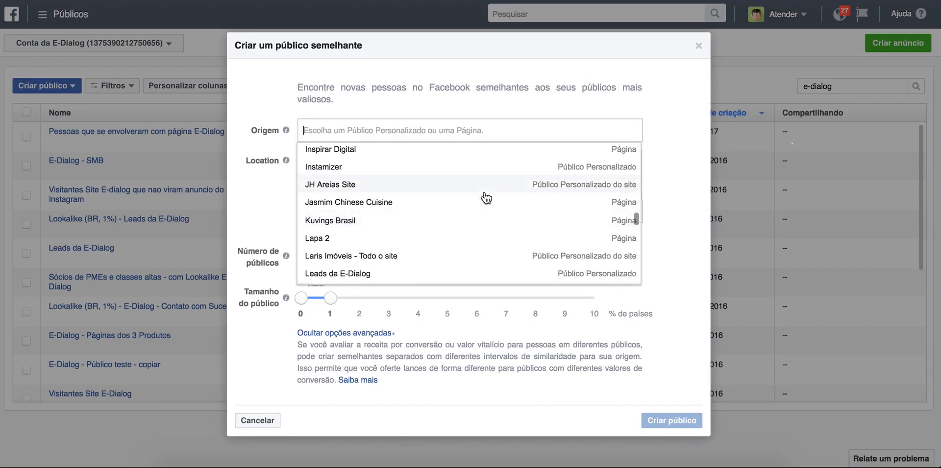
scroll(486, 198, "up", 10)
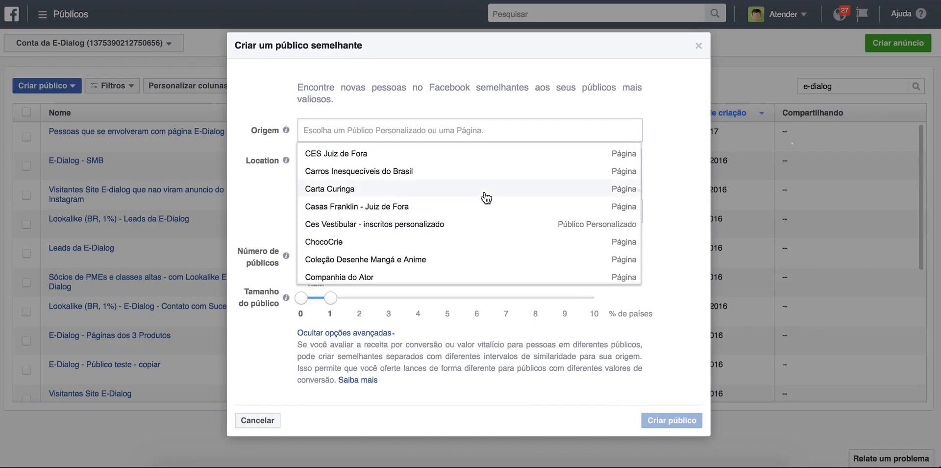
type("e-dialog")
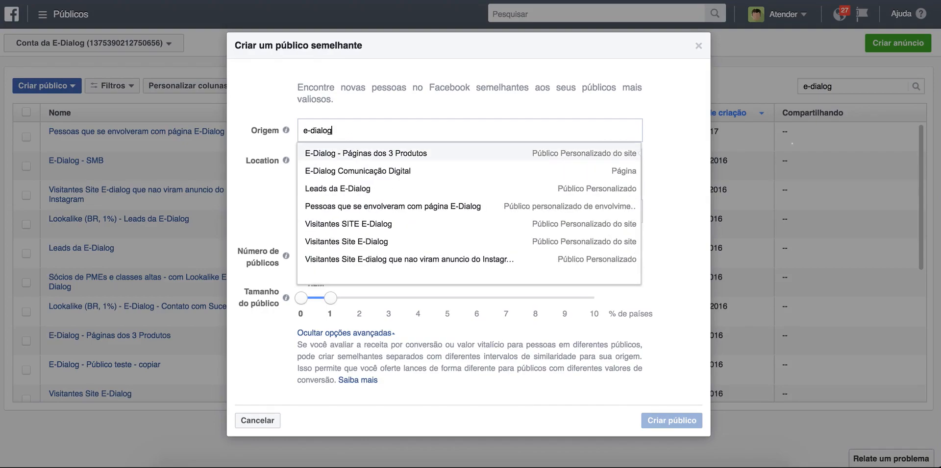
left_click(489, 172)
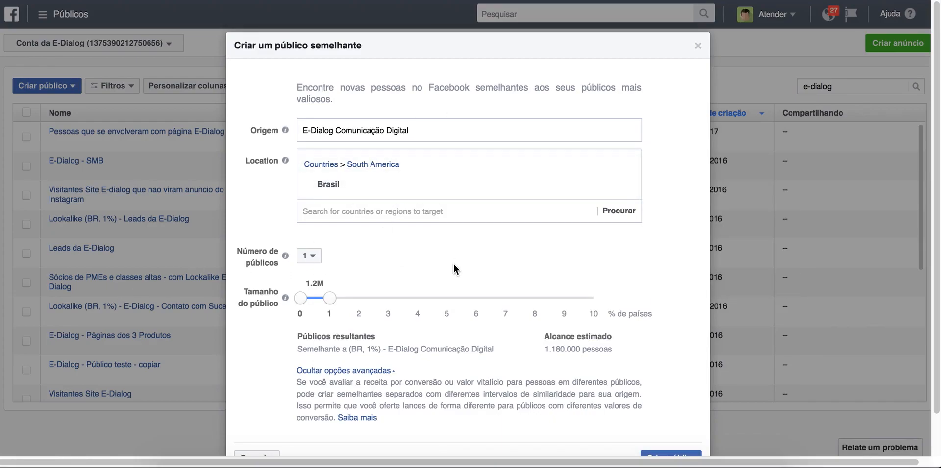
Hide the advanced options and create the 1% lookalike audience
left_click(372, 370)
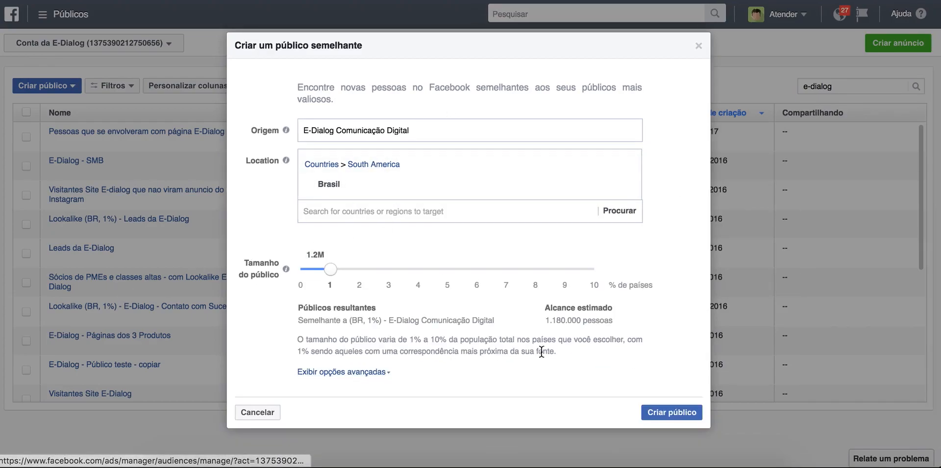
left_click(689, 413)
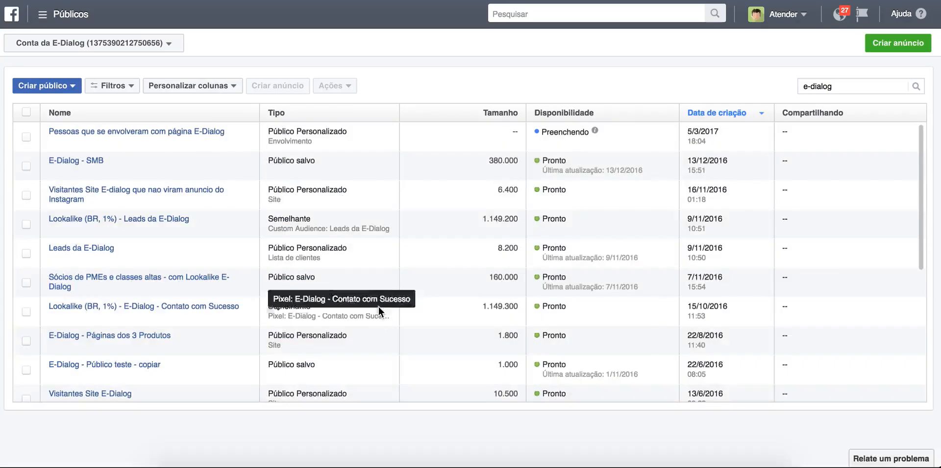
mouse_move(73, 141)
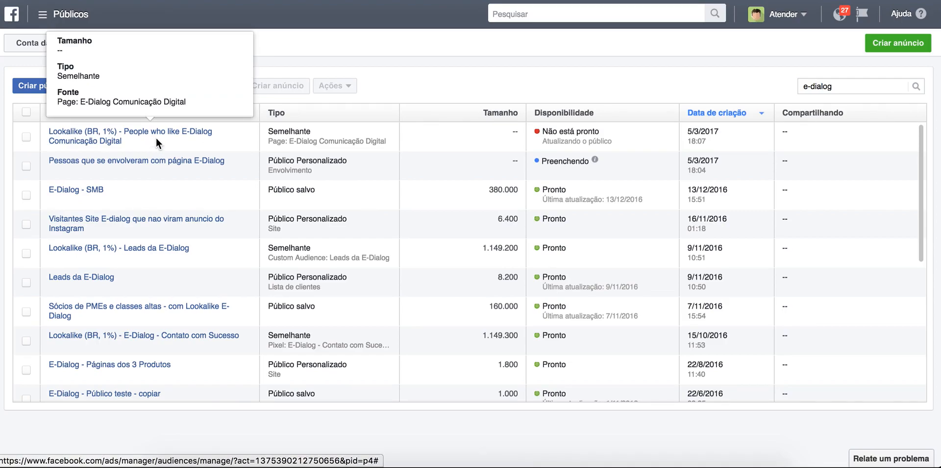
Select the Lookalike (BR, 1%) - Leads da E-Dialog audience and start creating an ad with it
left_click(26, 253)
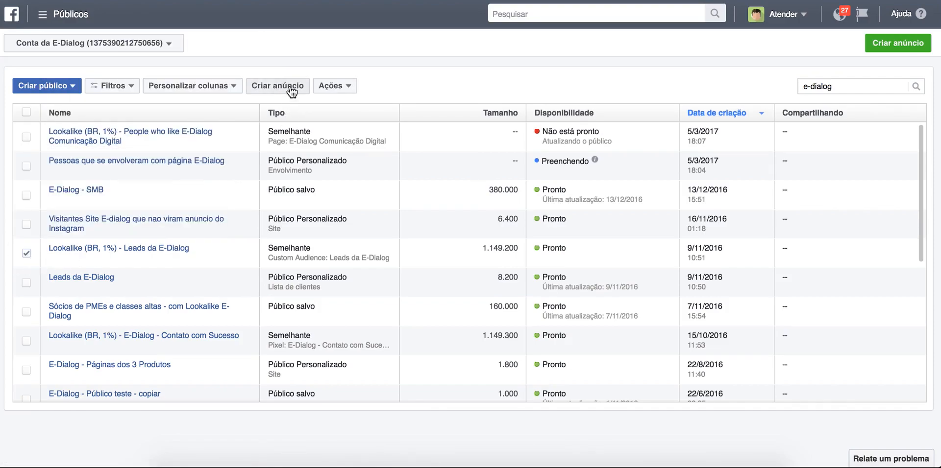
left_click(291, 90)
Replace the ad set's Visitantes Site E-Dialog custom audience with Lookalike (BR, 1%) - People who like E-Dialog Comunicação Digital
left_click(488, 247)
type("look")
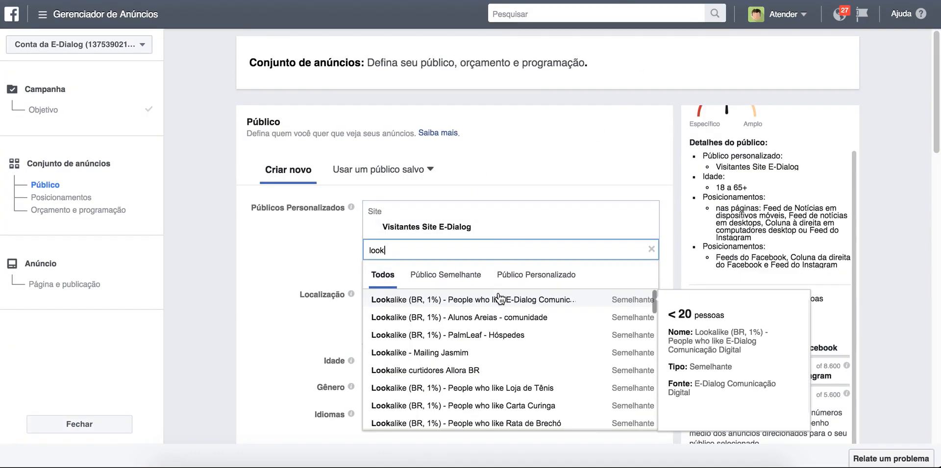
left_click(528, 299)
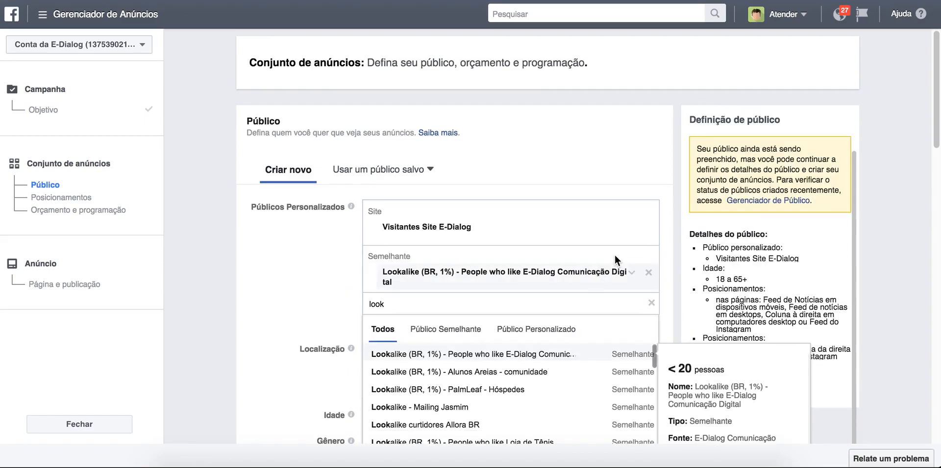
left_click(651, 228)
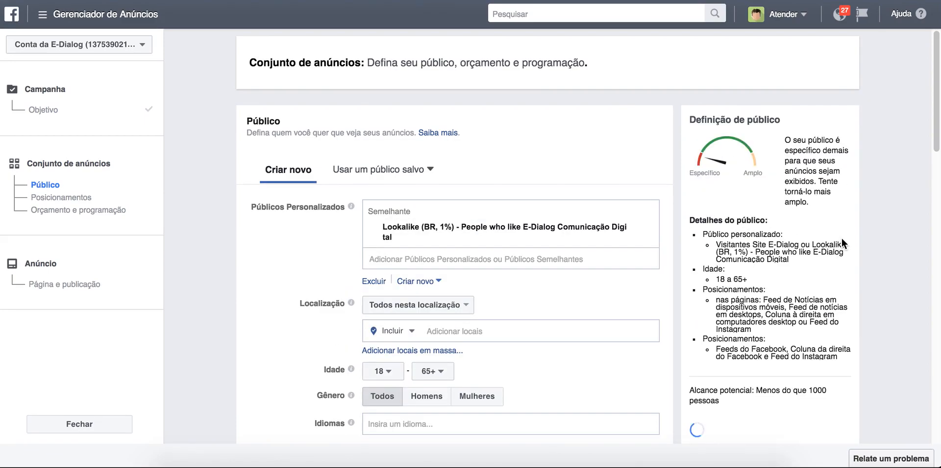
Search the ad set's custom audiences for "look" and target Lookalike (BR, 1%) - PalmLeaf - Hóspedes instead of the E-Dialog lookalike
left_click(475, 213)
type("look")
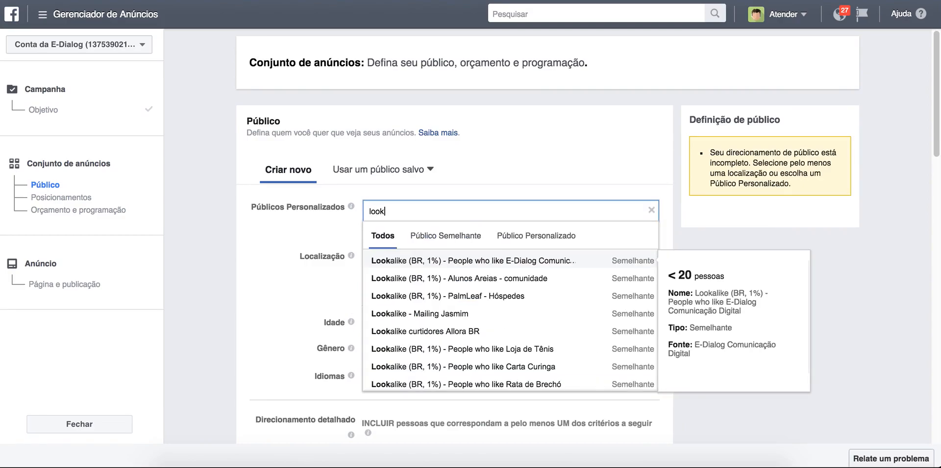
left_click(490, 296)
left_click(898, 216)
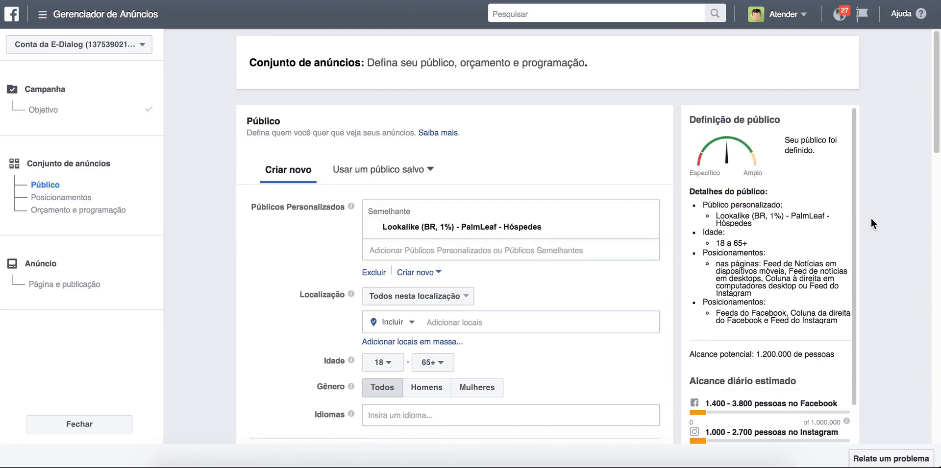
Restrict the audience's gender to Mulheres, and check the detailed targeting suggestions and the potential reach
scroll(649, 235, "down", 5)
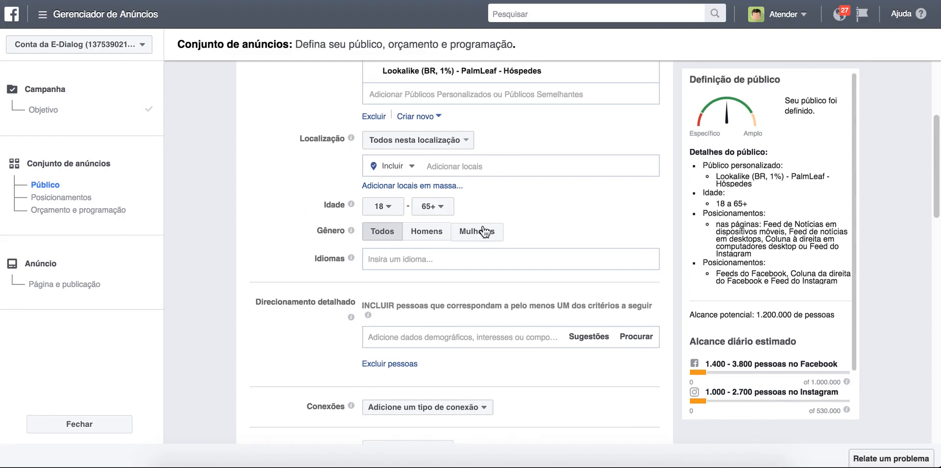
left_click(455, 239)
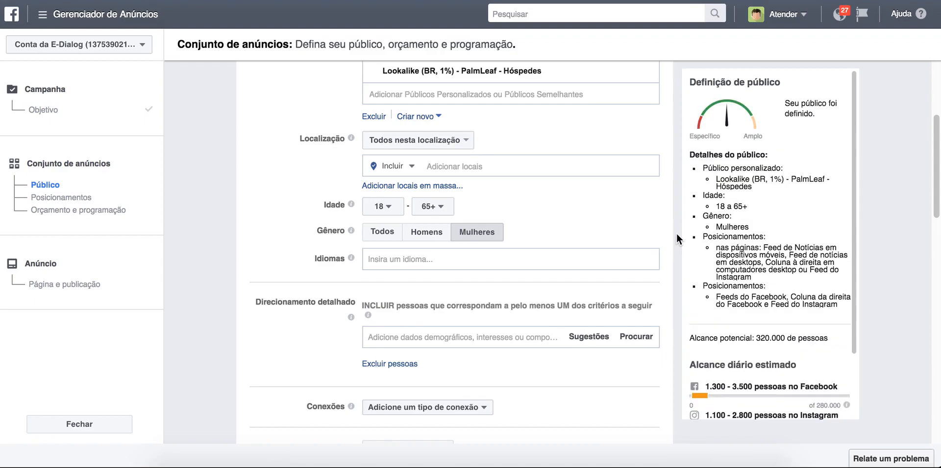
left_click(470, 336)
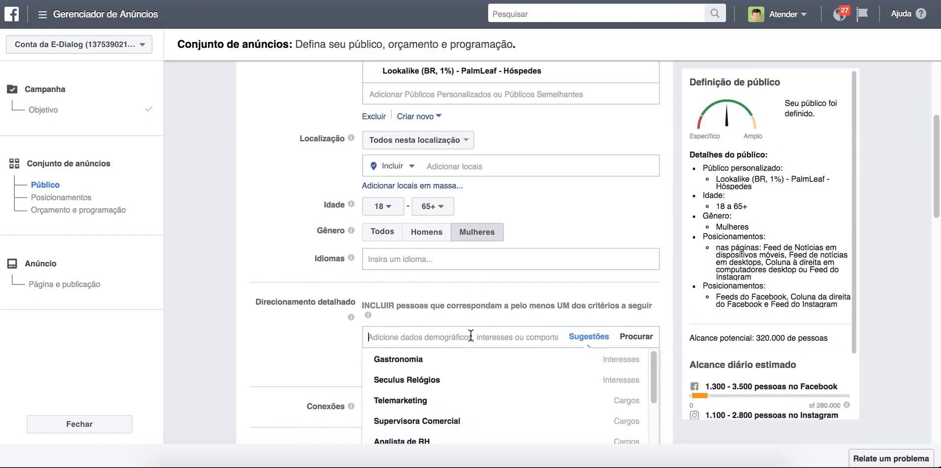
left_click(733, 316)
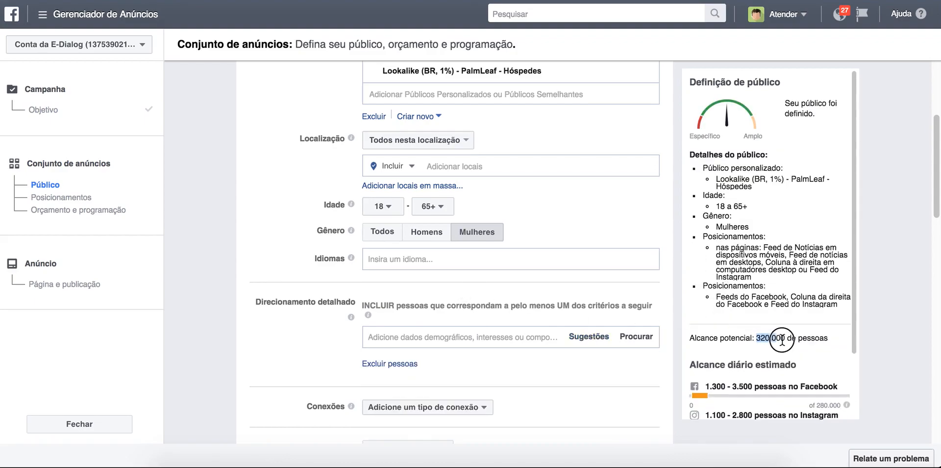